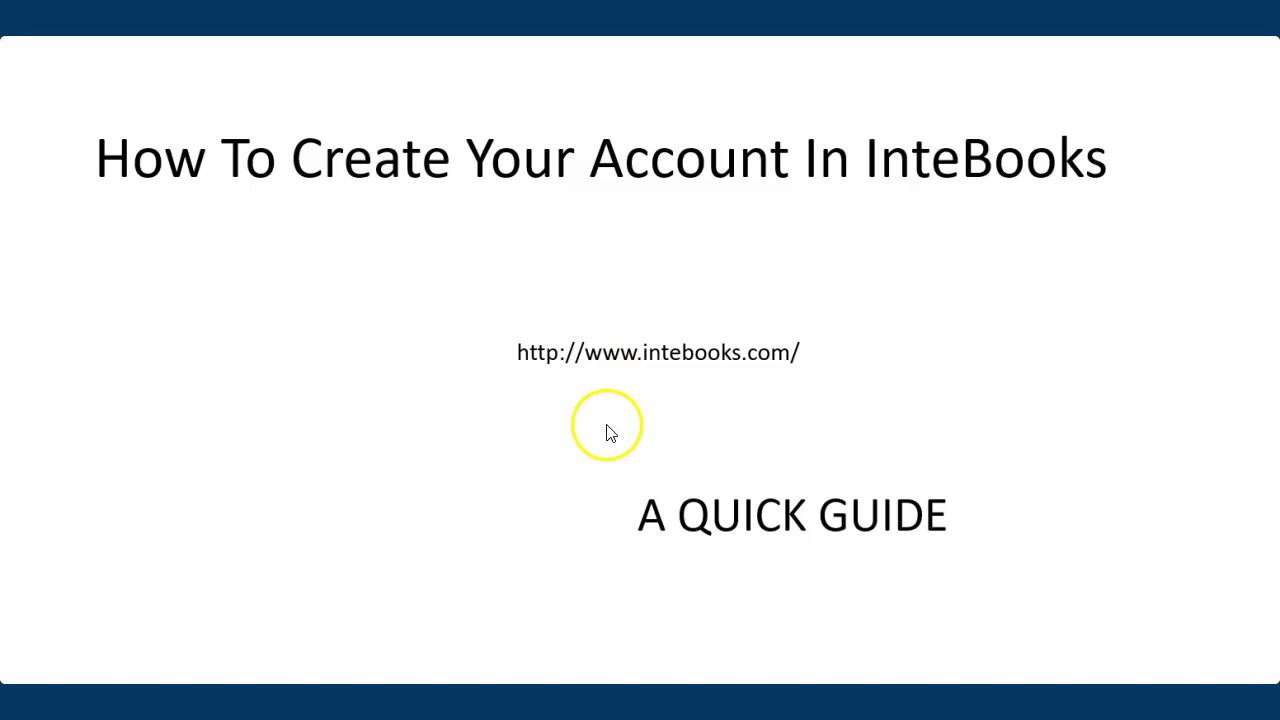
# Exit the PowerPoint slideshow and follow the intebooks.com chat link into a new Chrome tab
pyautogui.press('Escape')
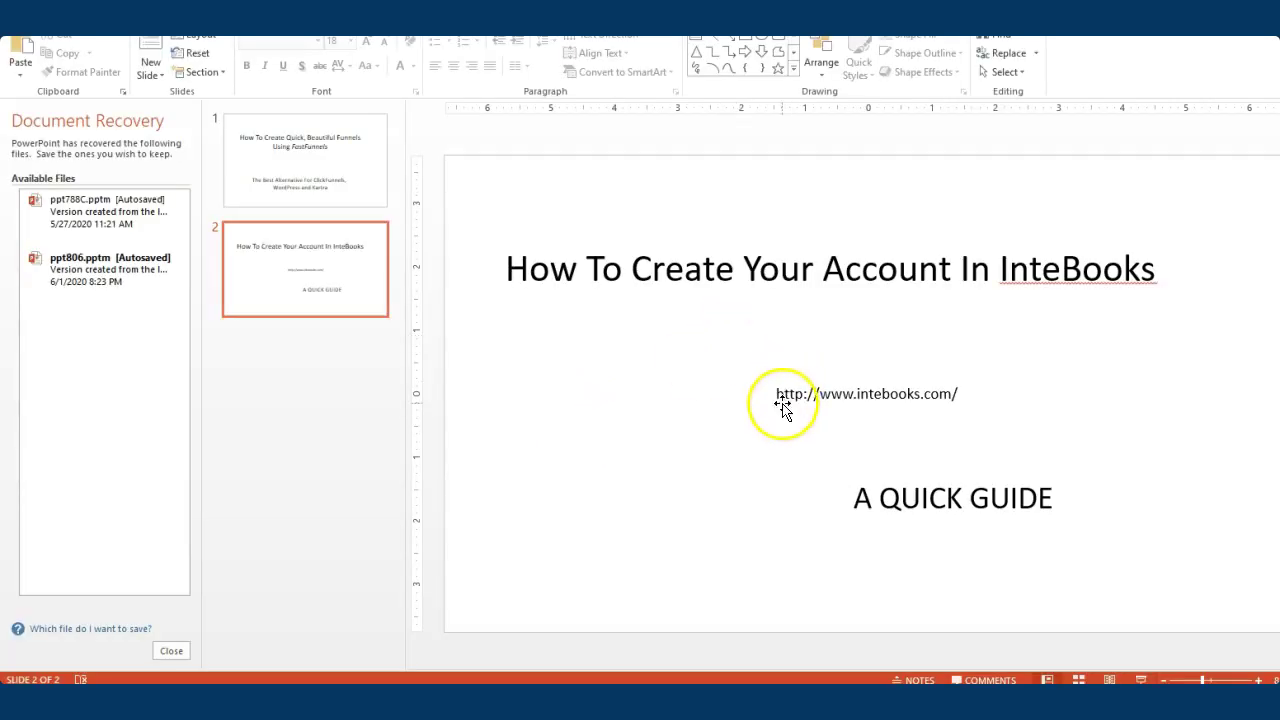
pyautogui.click(785, 404)
pyautogui.click(779, 397)
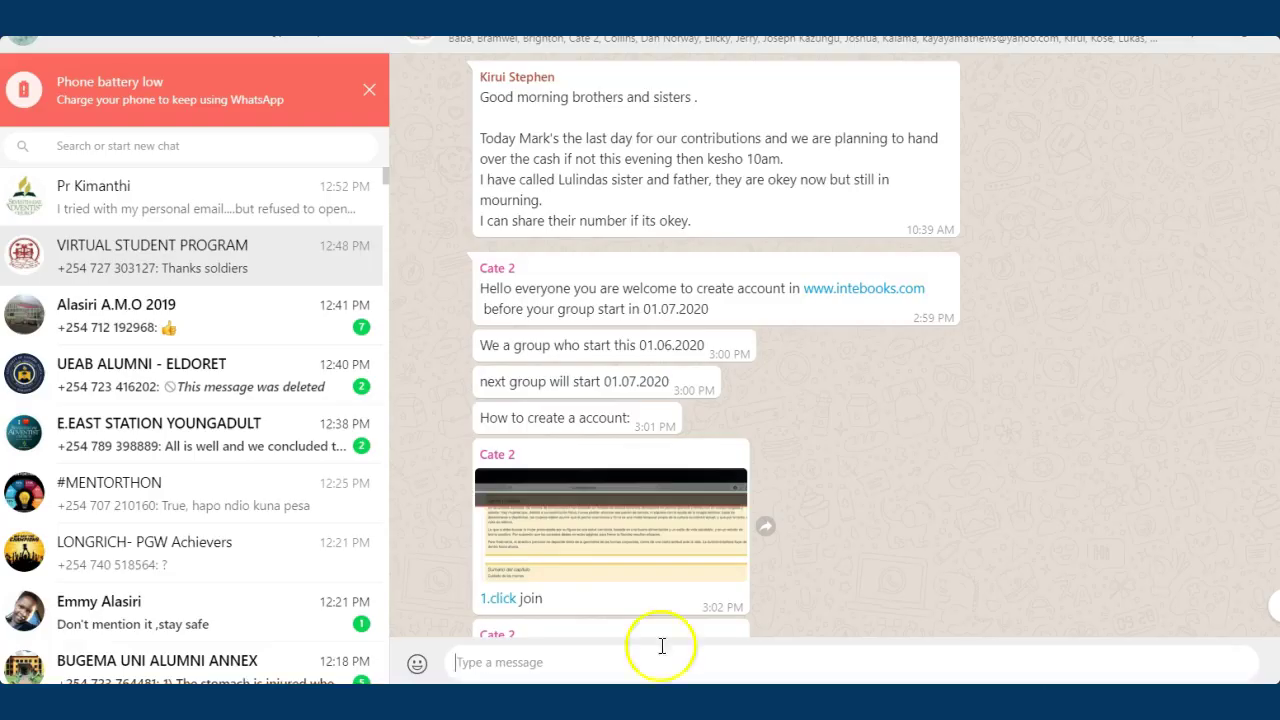
pyautogui.click(860, 289)
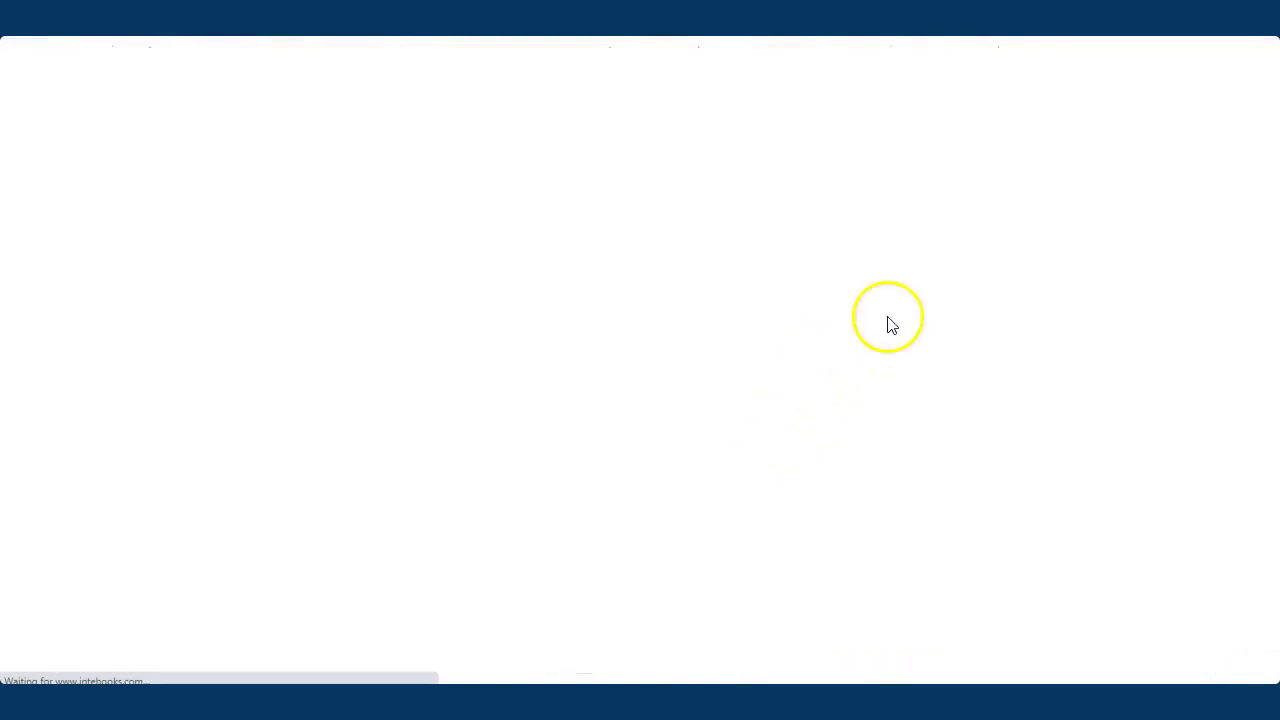
pyautogui.hotkey('ctrl', 'Tab')
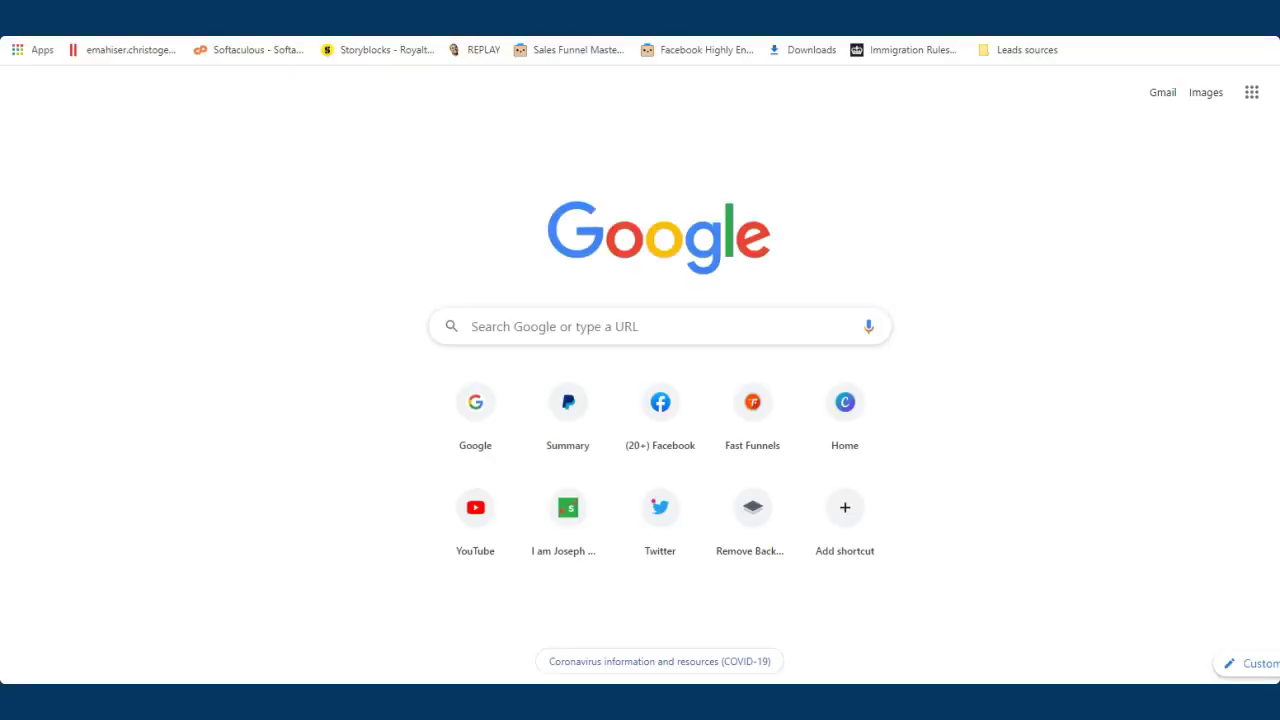
pyautogui.hotkey('ctrl', 'Tab')
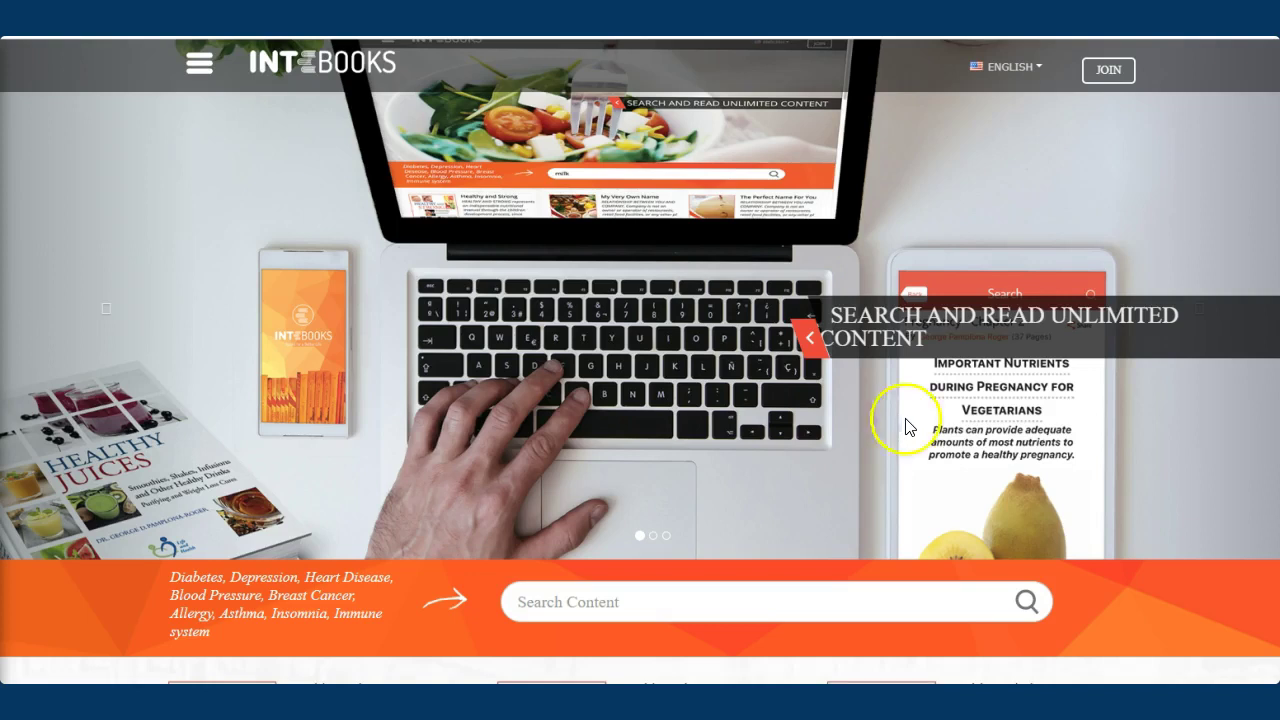
pyautogui.click(1106, 72)
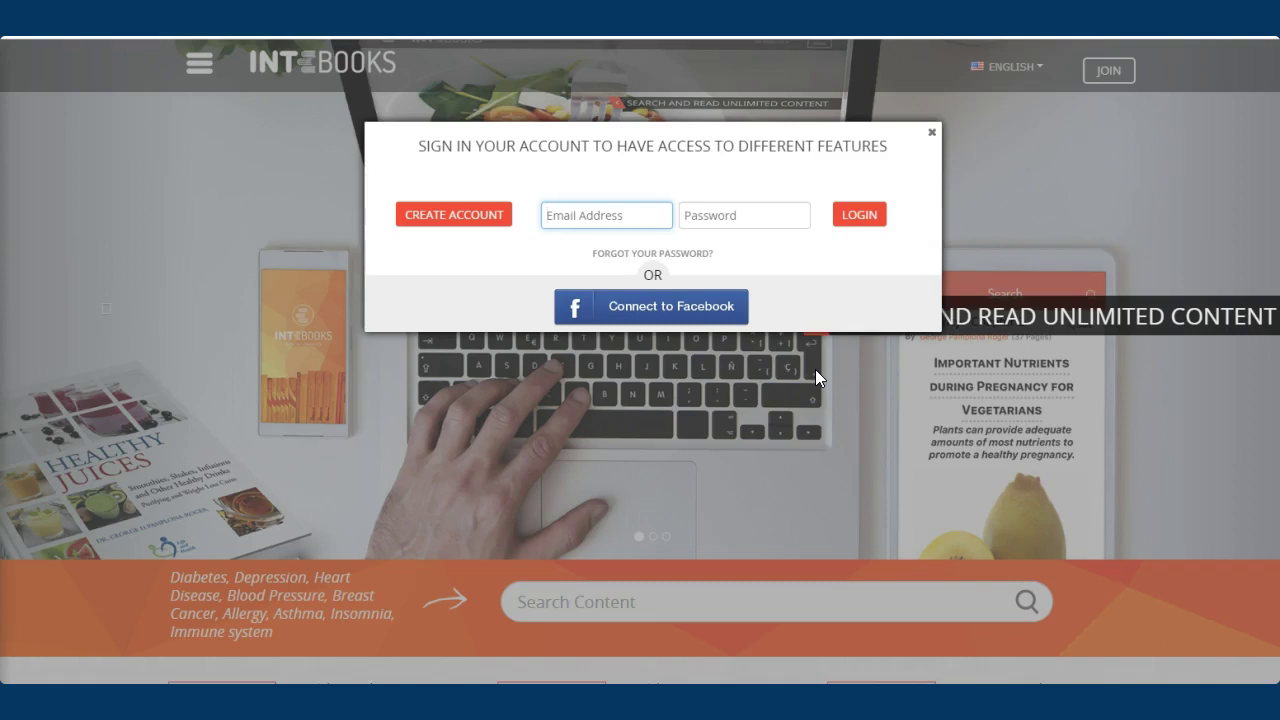
# Go from the sign-in email and password fields to the CREATE ACCOUNT form
pyautogui.click(600, 214)
pyautogui.click(722, 222)
pyautogui.click(574, 212)
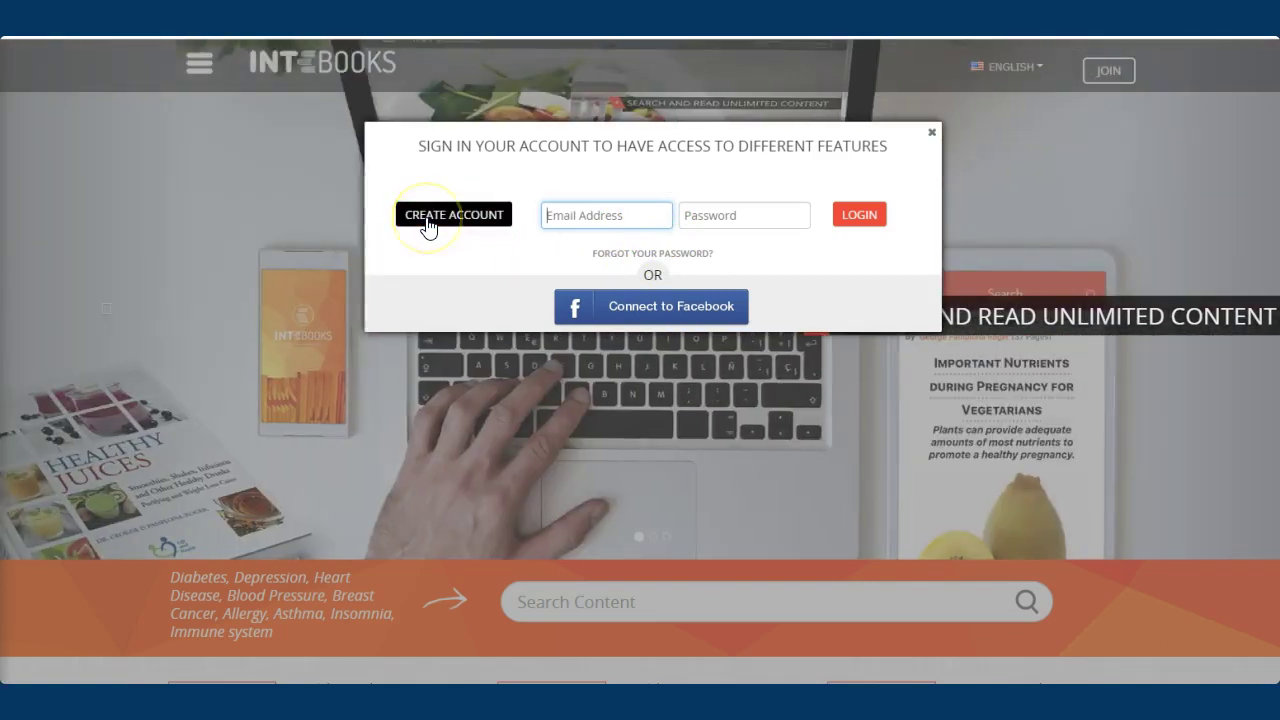
pyautogui.click(437, 215)
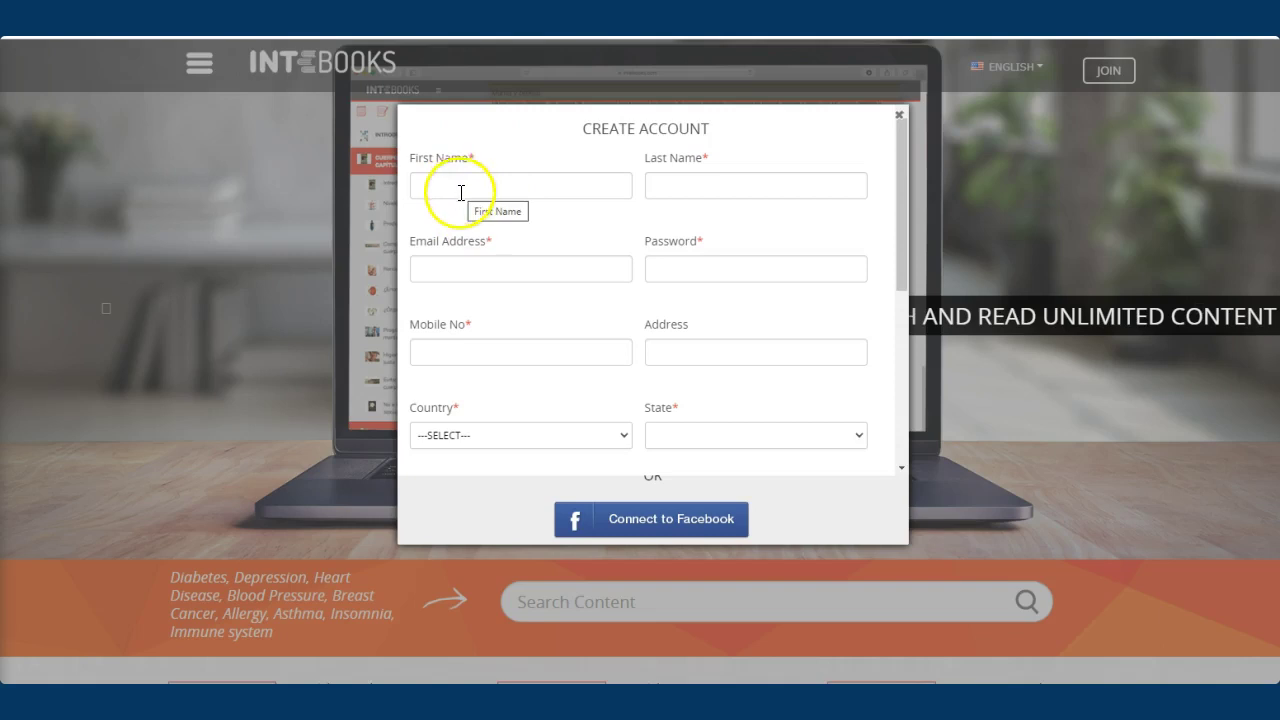
pyautogui.click(461, 192)
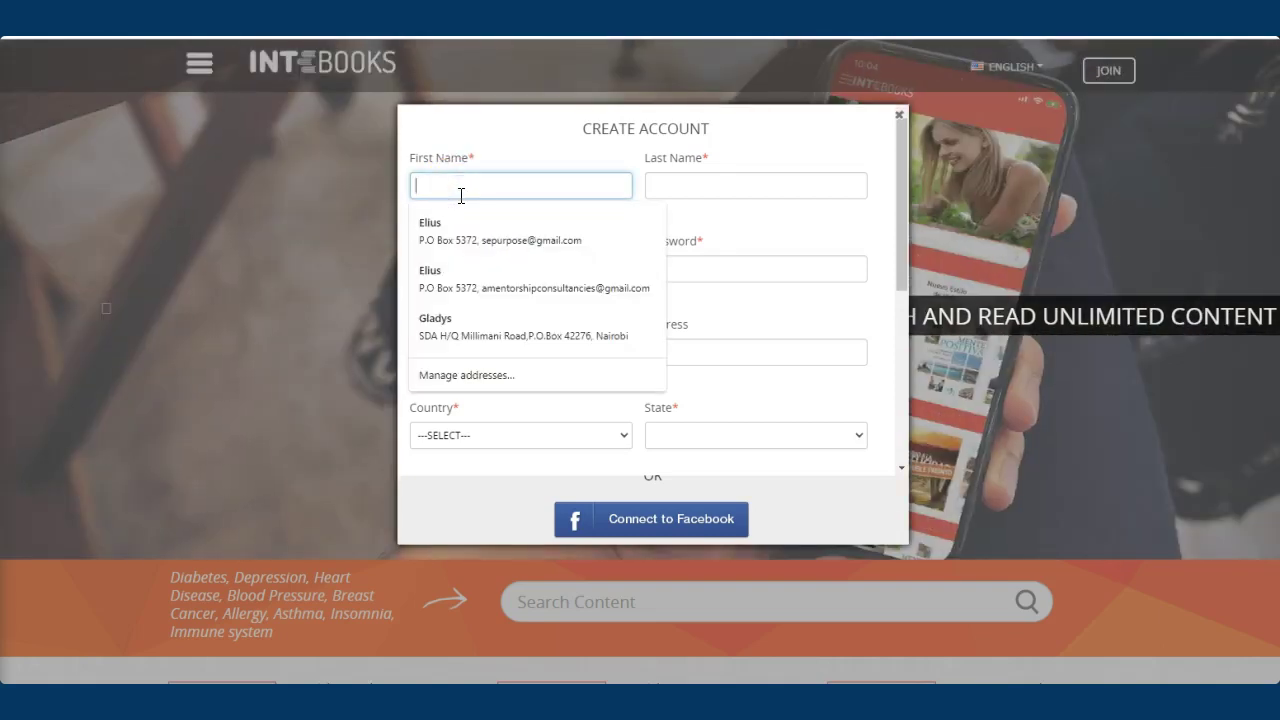
pyautogui.click(770, 230)
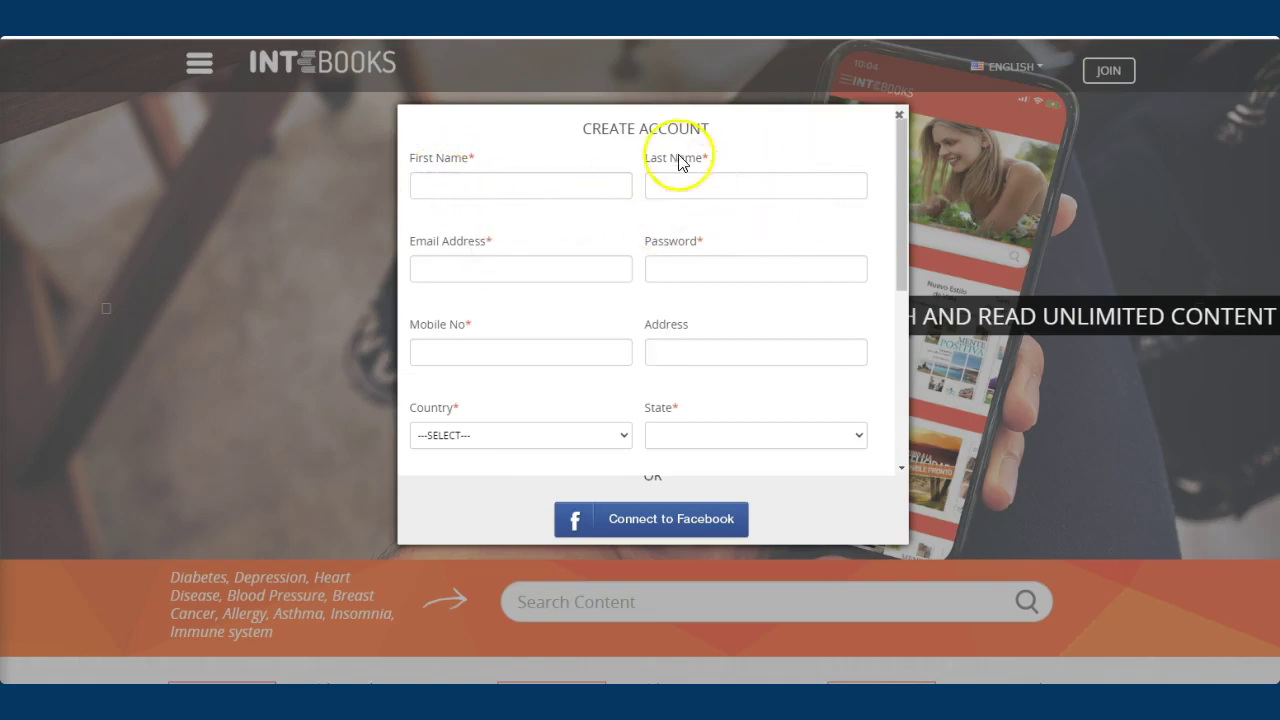
pyautogui.scroll(-1, 510, 290)
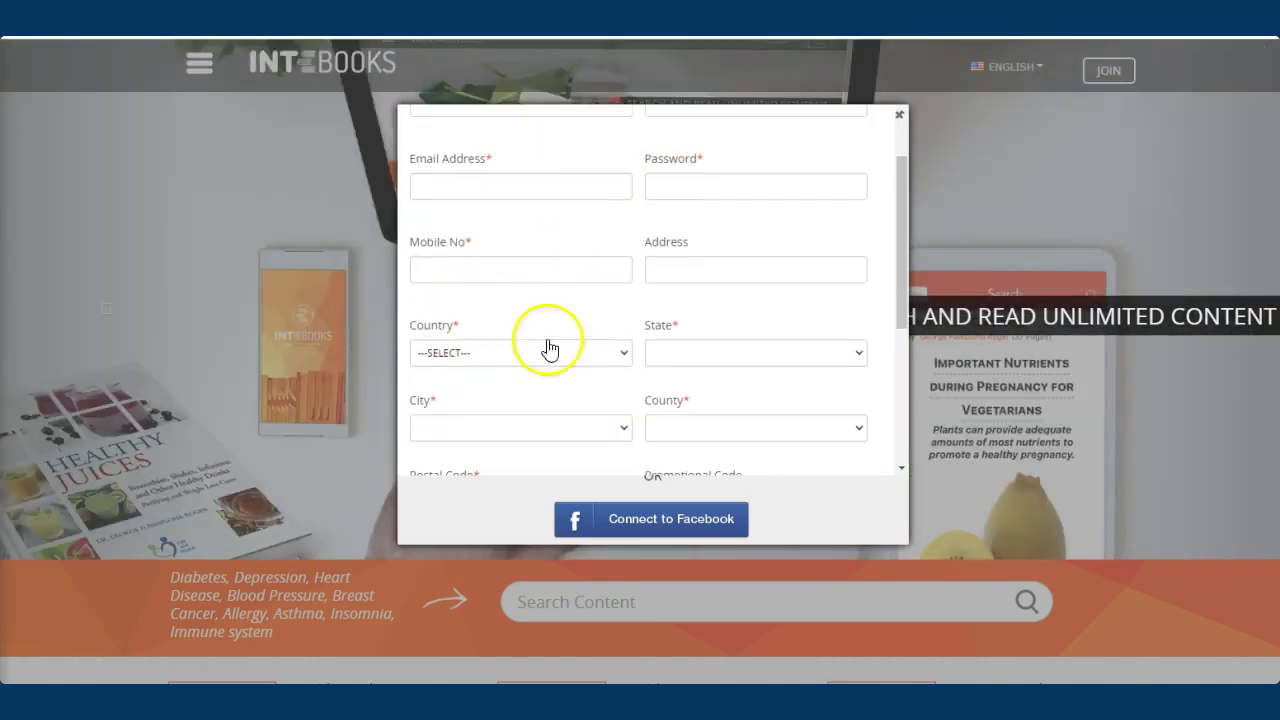
pyautogui.scroll(-1, 590, 350)
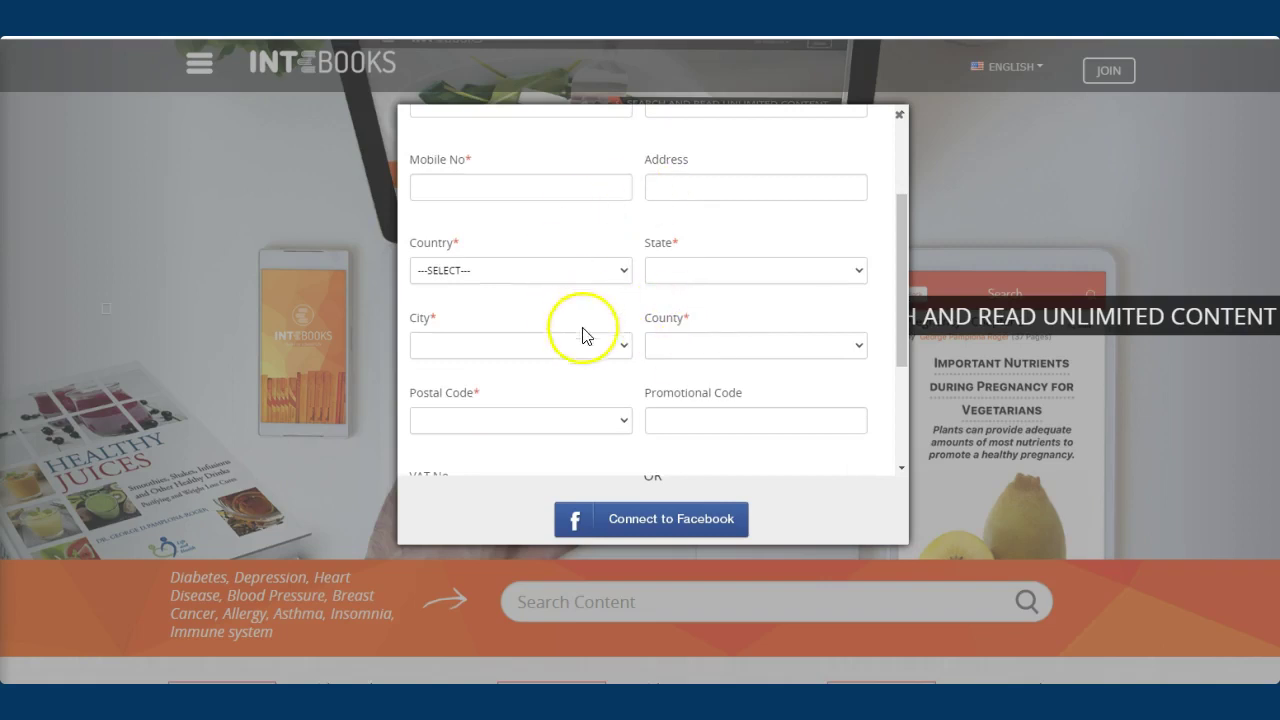
pyautogui.scroll(-1, 583, 335)
pyautogui.scroll(-1, 590, 325)
pyautogui.scroll(-1, 590, 328)
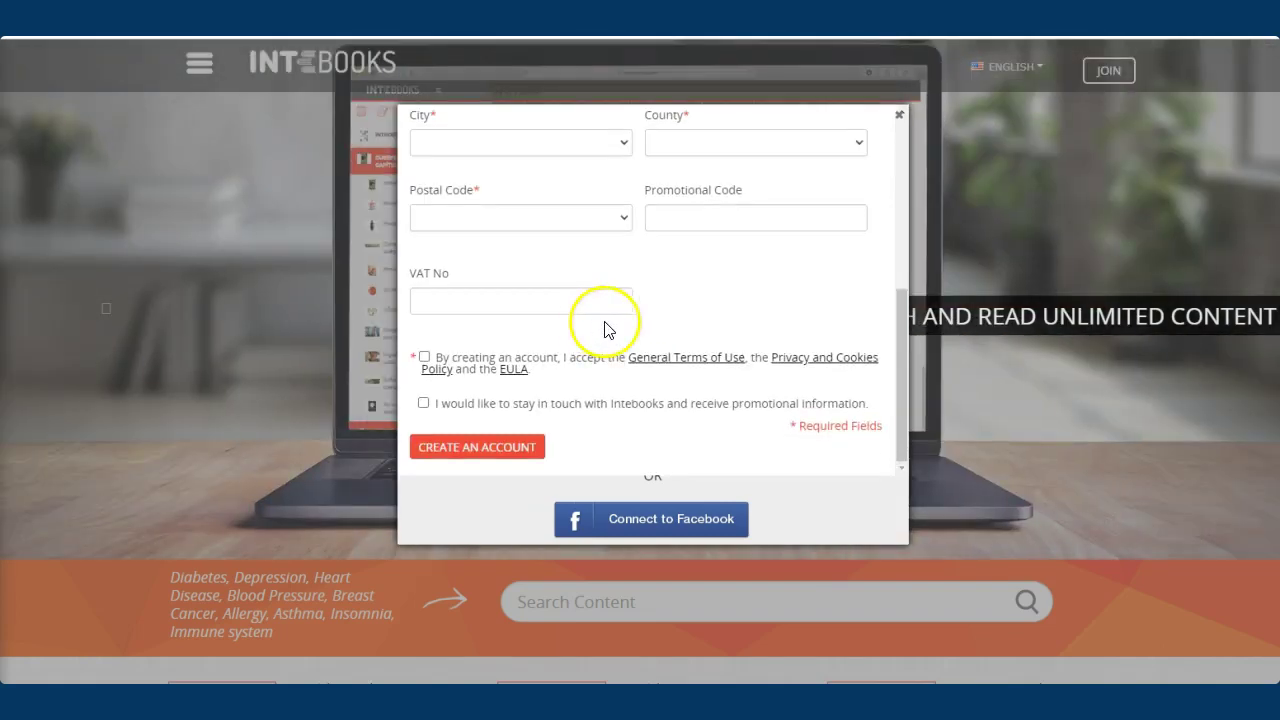
pyautogui.scroll(2, 540, 312)
pyautogui.scroll(-1, 580, 370)
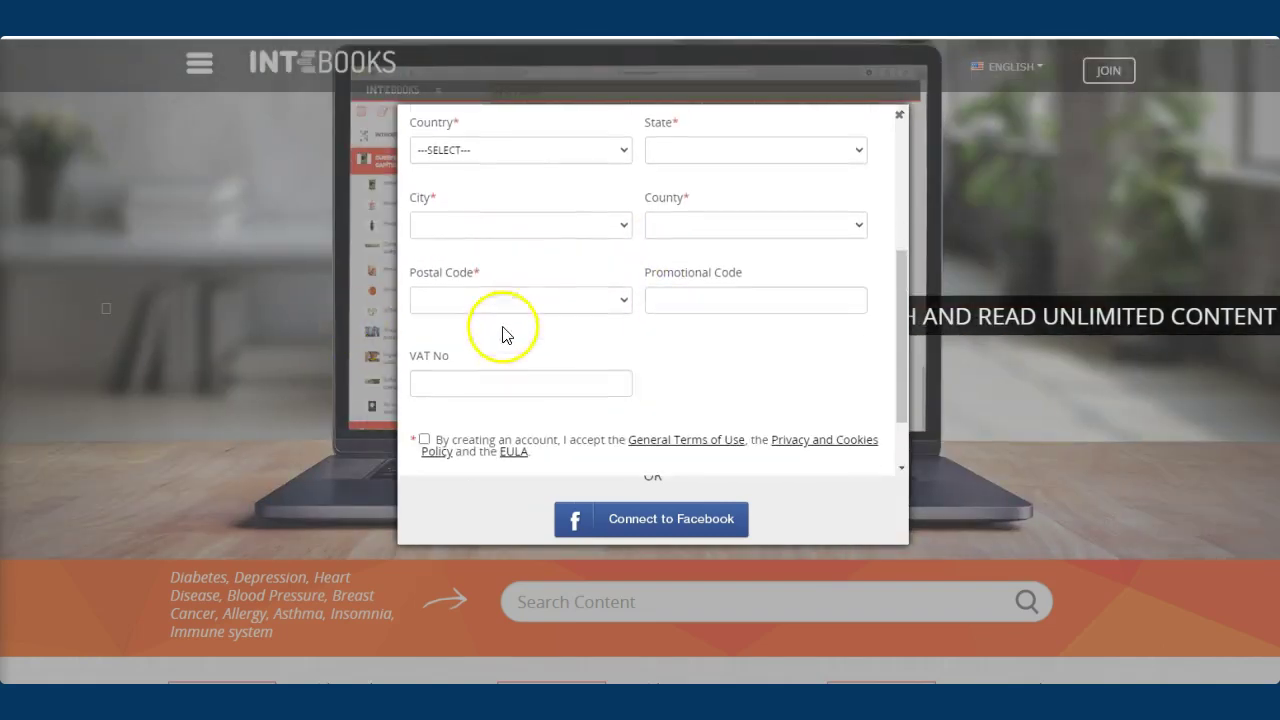
pyautogui.scroll(3, 624, 370)
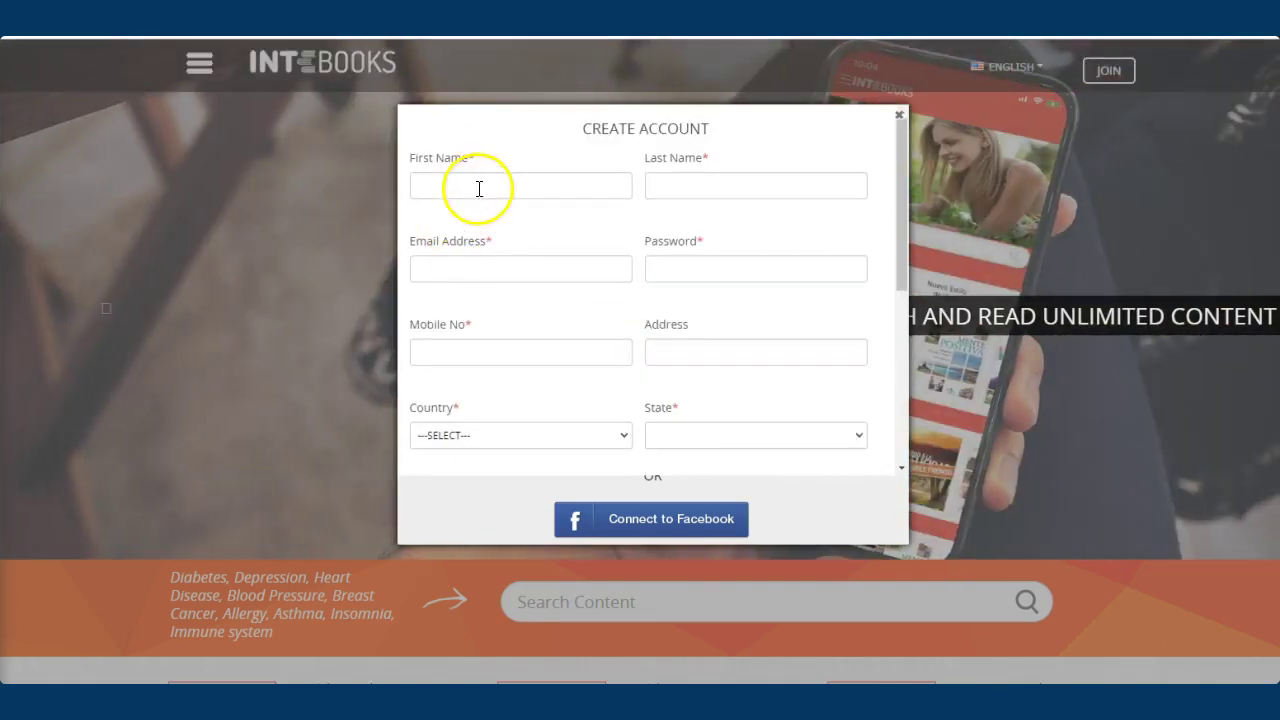
# Enter the user's first name, last name and e-mail address on the Create Account form
pyautogui.click(479, 185)
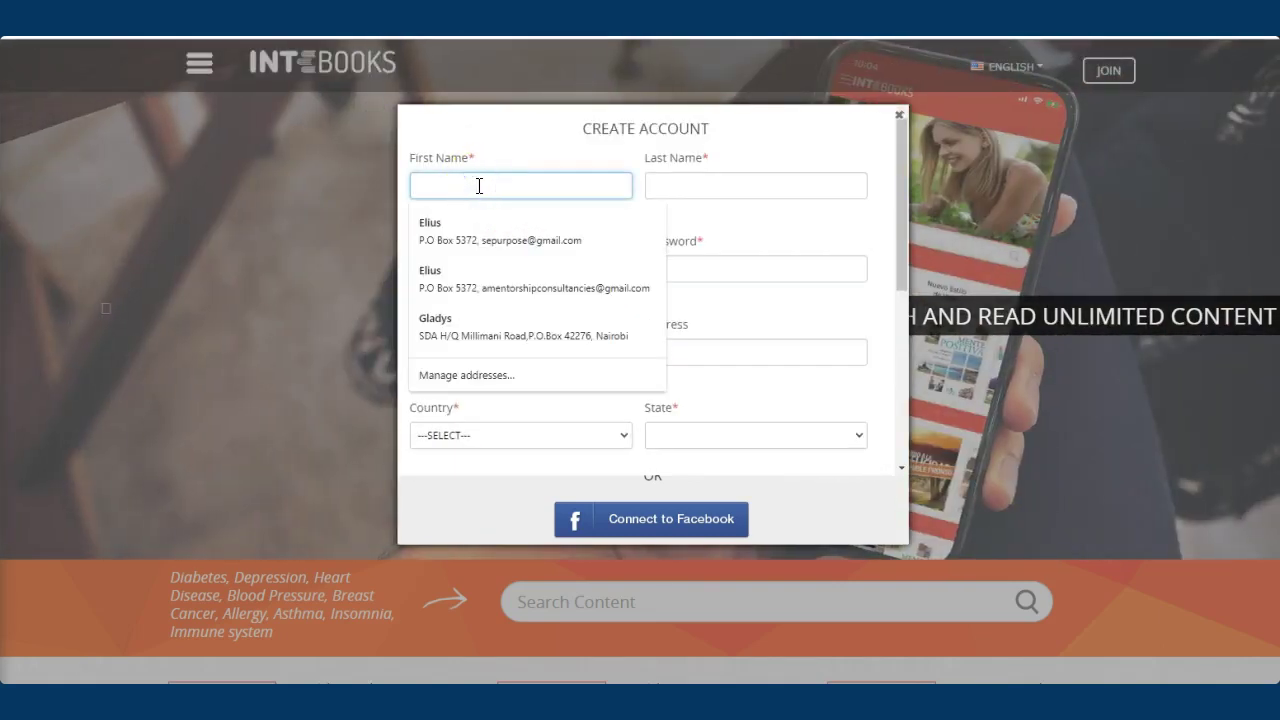
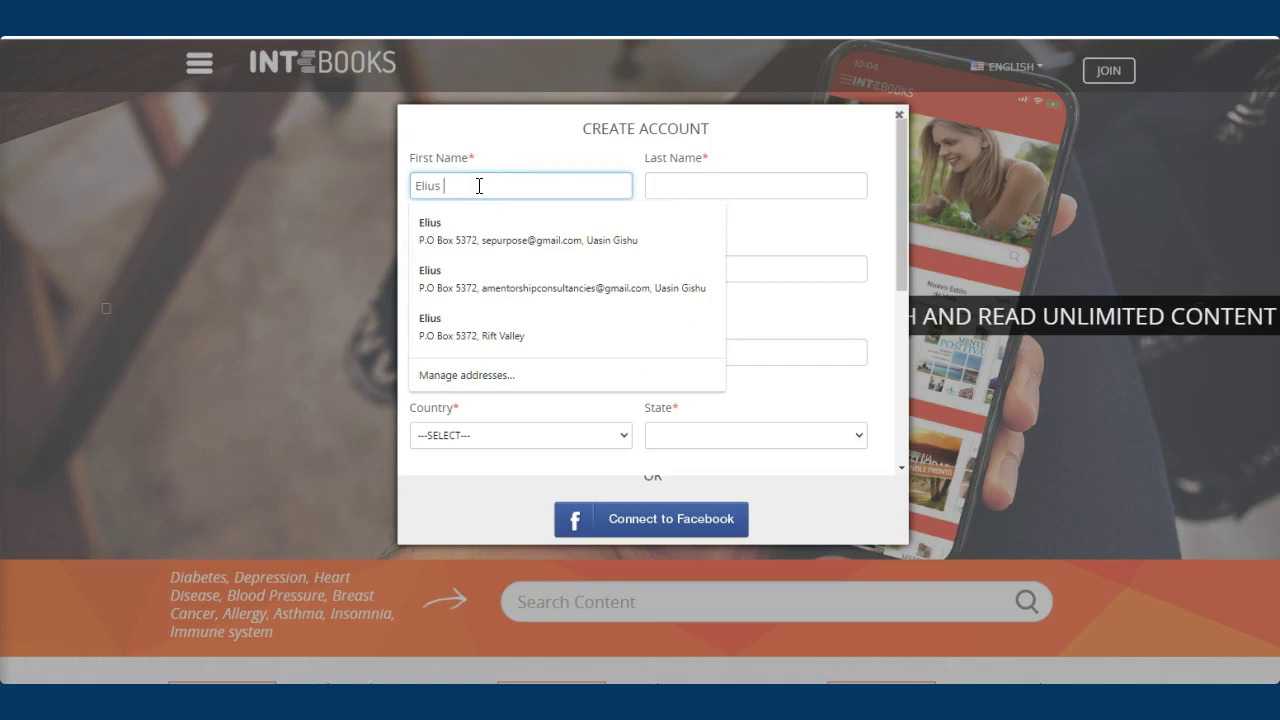
pyautogui.click(681, 184)
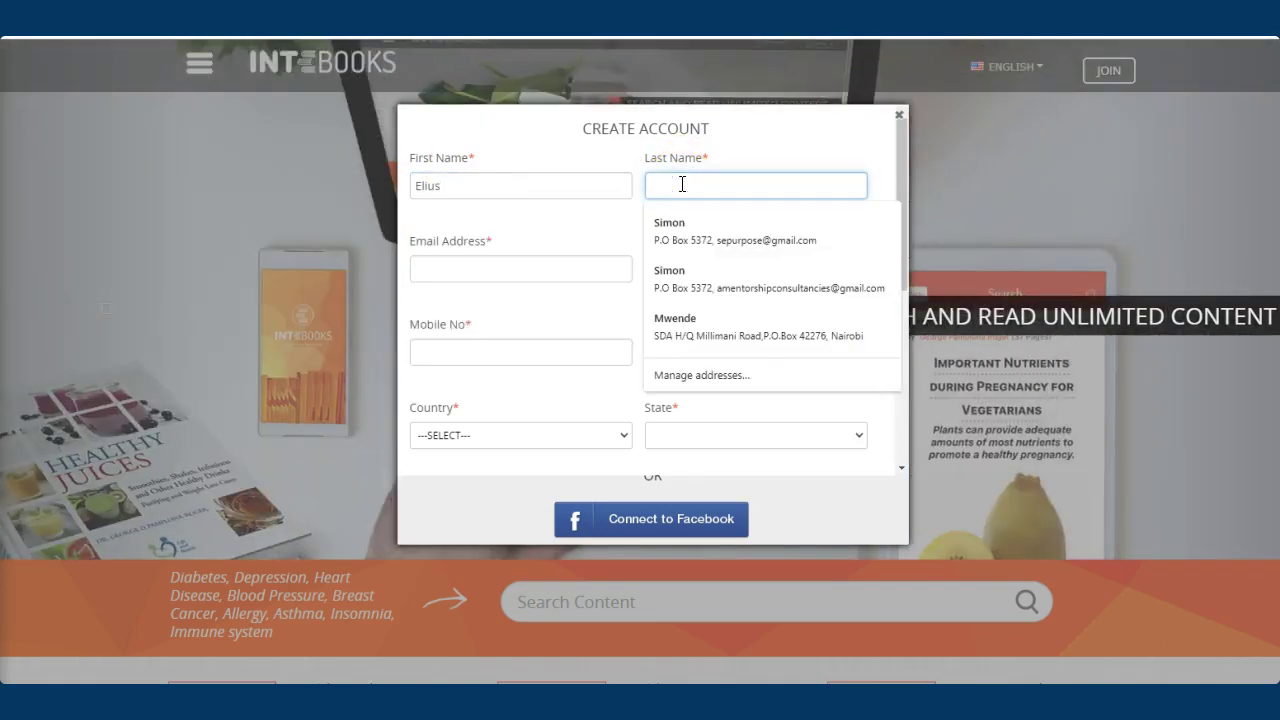
pyautogui.click(474, 266)
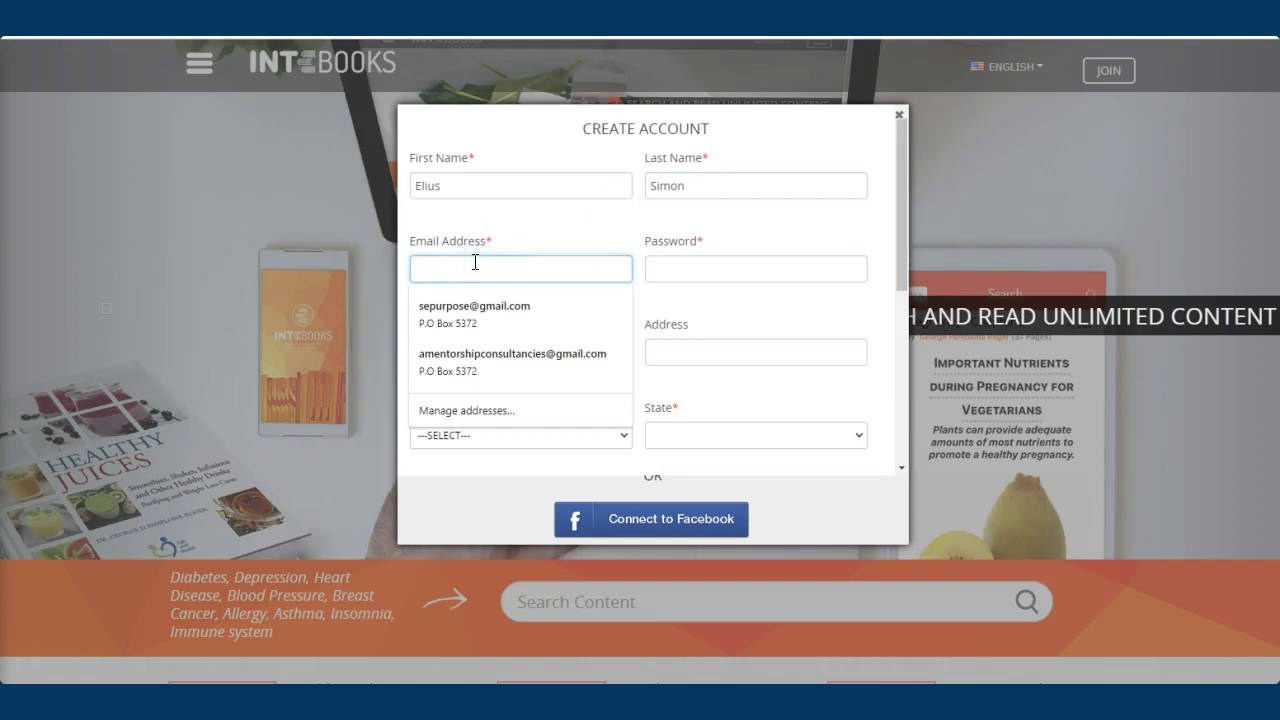
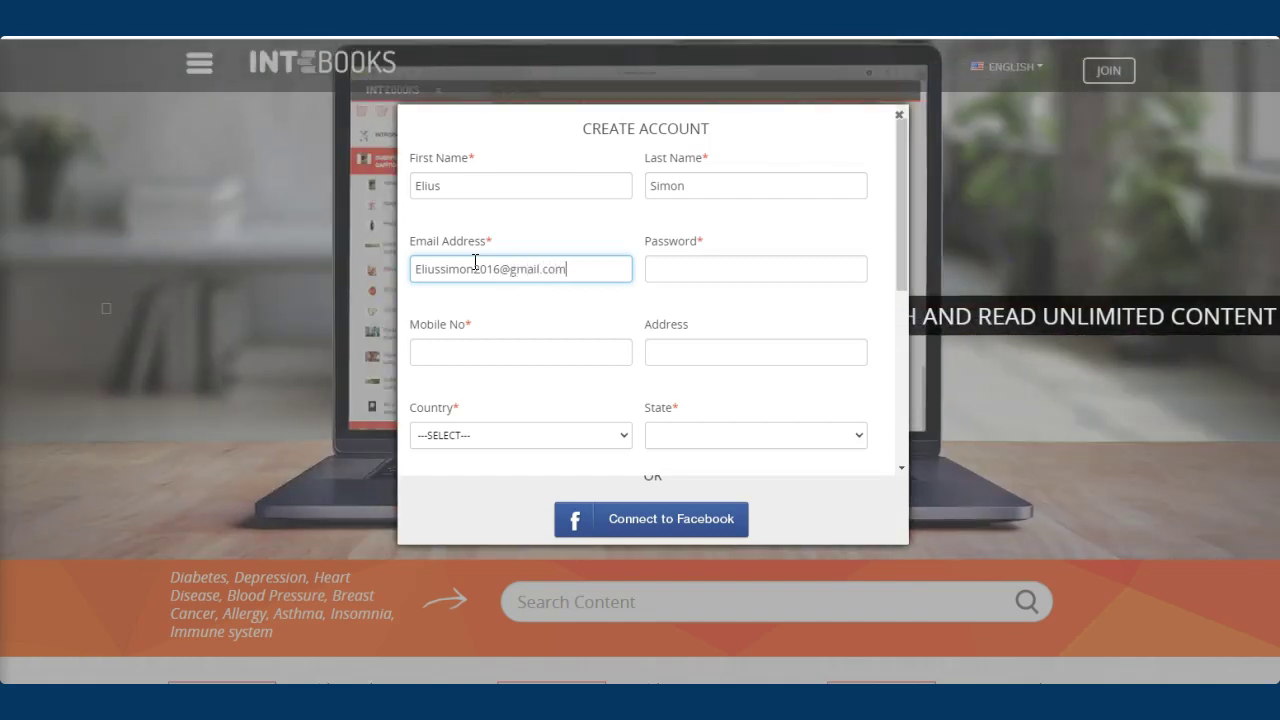
# Fill in the account password and mobile number, dismissing the autofill suggestions
pyautogui.click(663, 268)
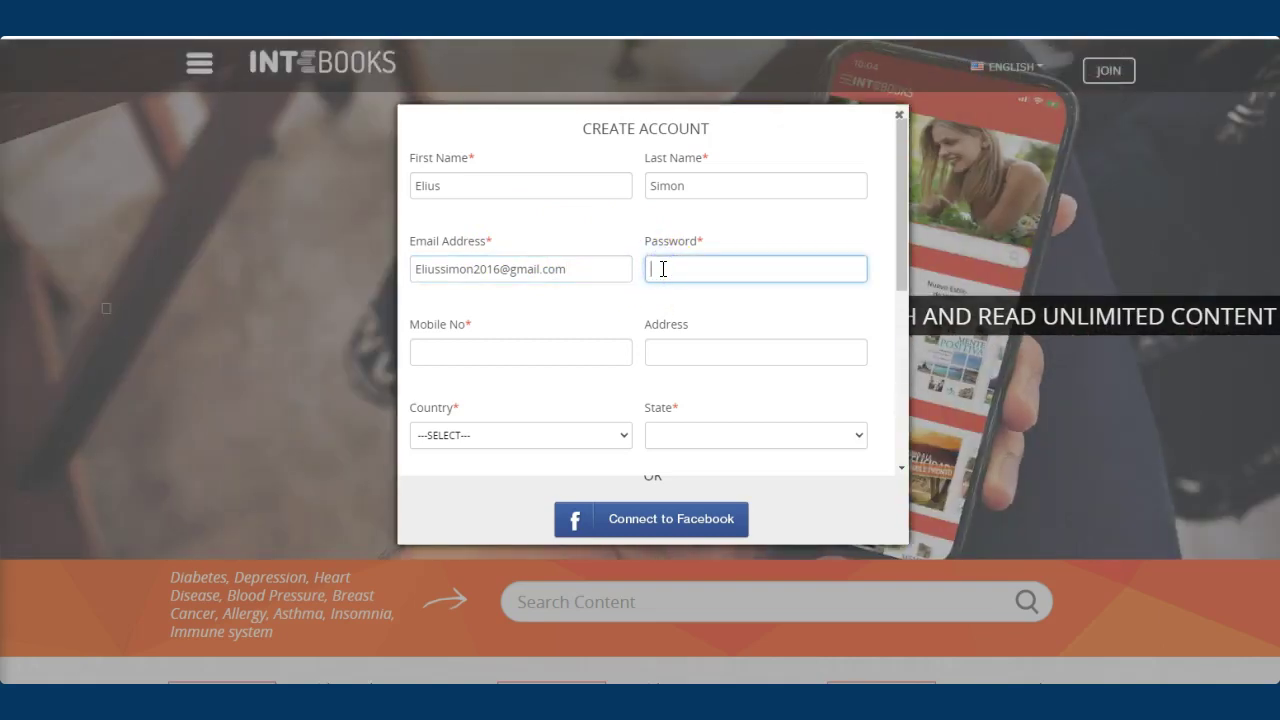
pyautogui.click(695, 267)
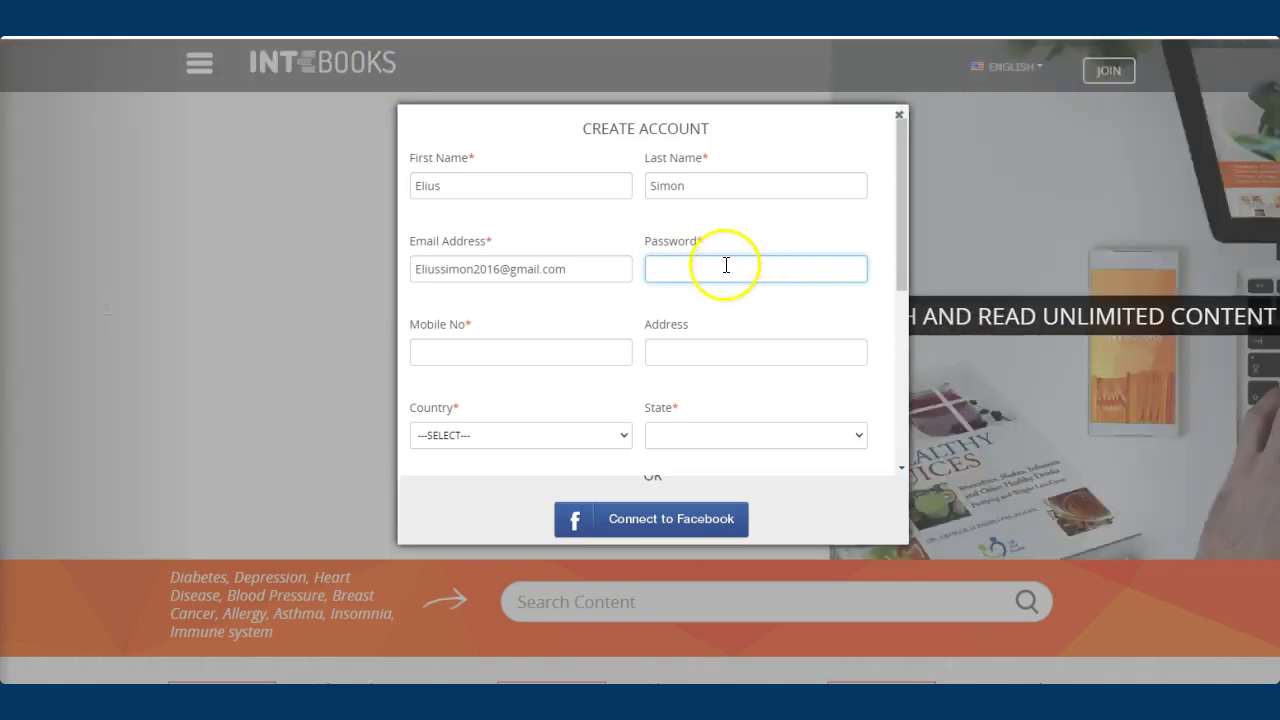
pyautogui.click(694, 269)
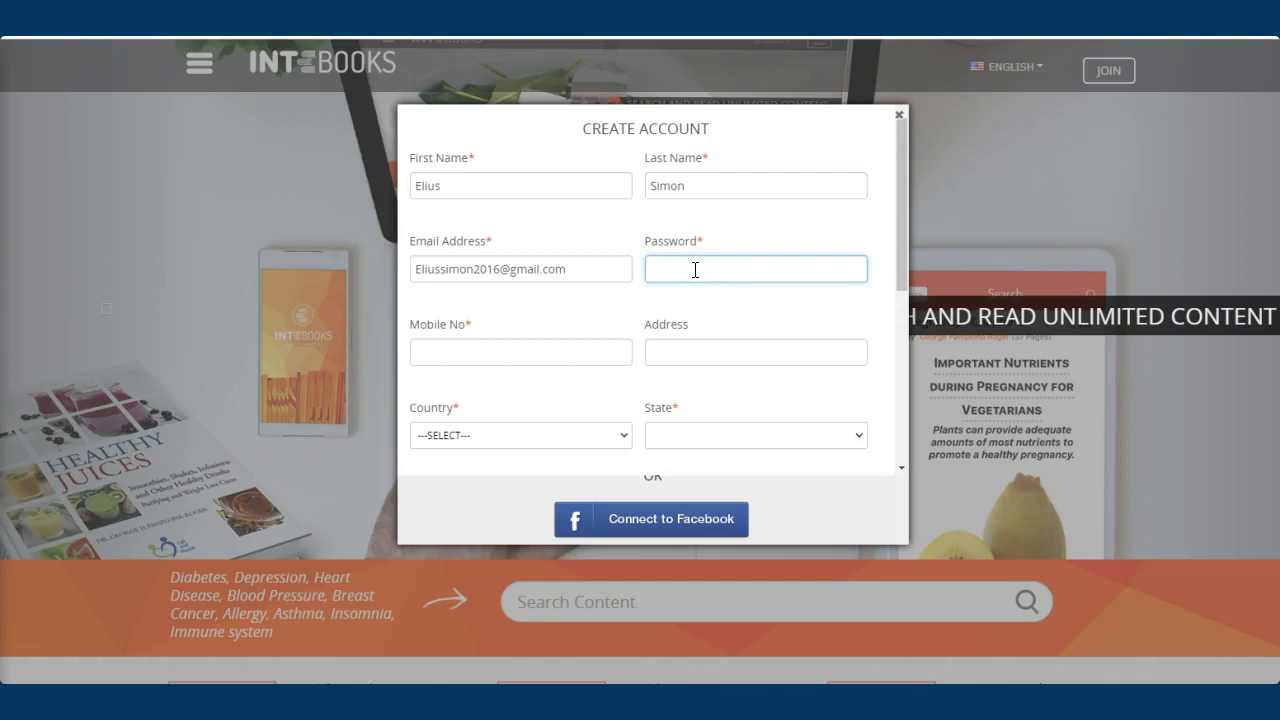
pyautogui.write('**')
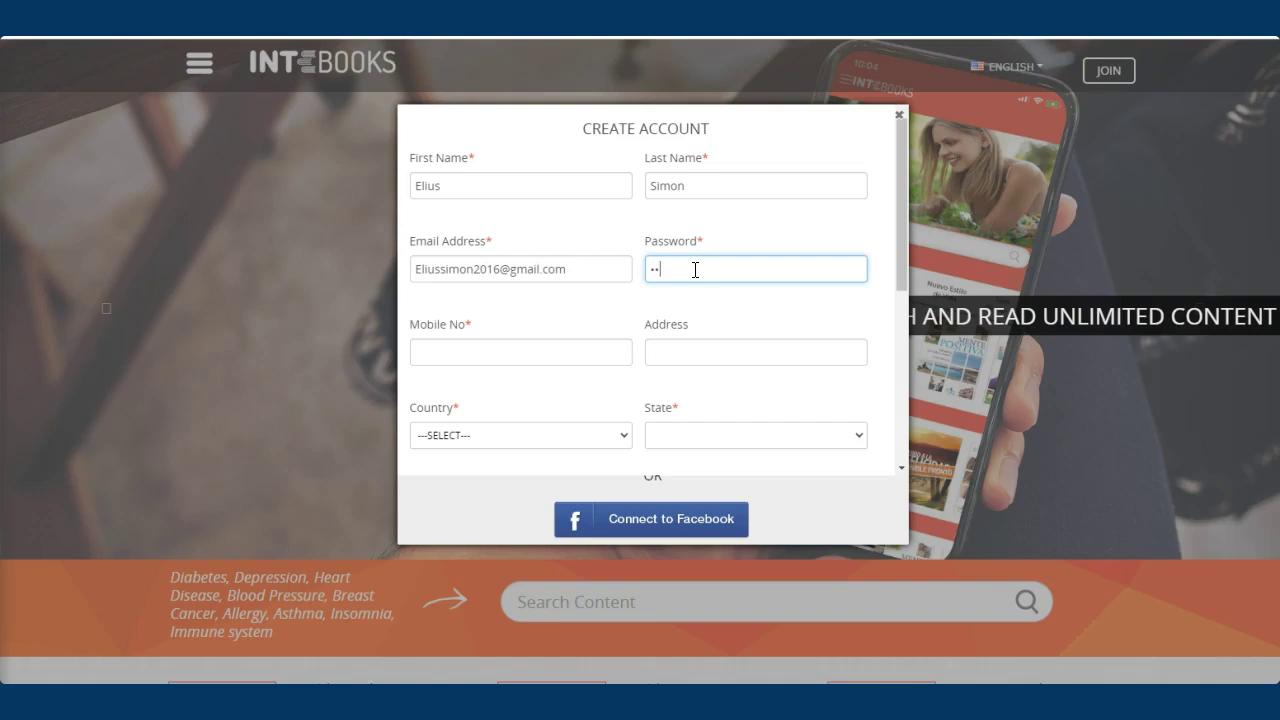
pyautogui.write('•••')
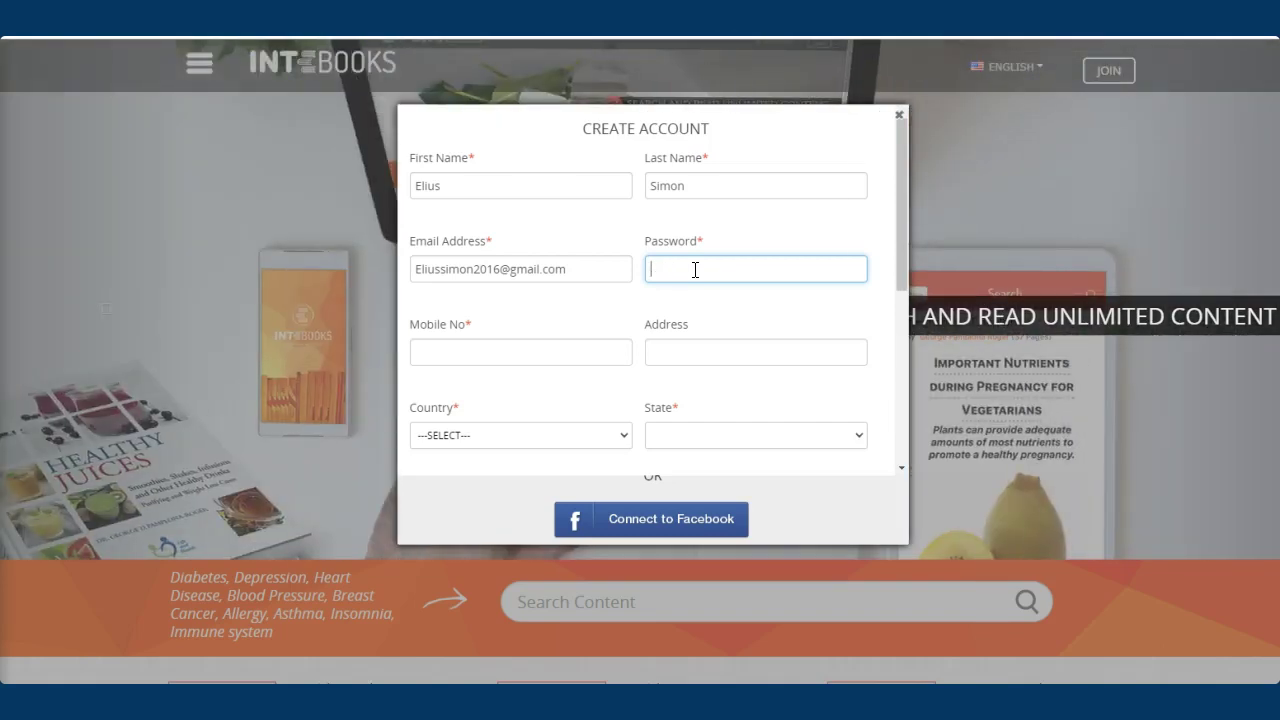
pyautogui.write('•')
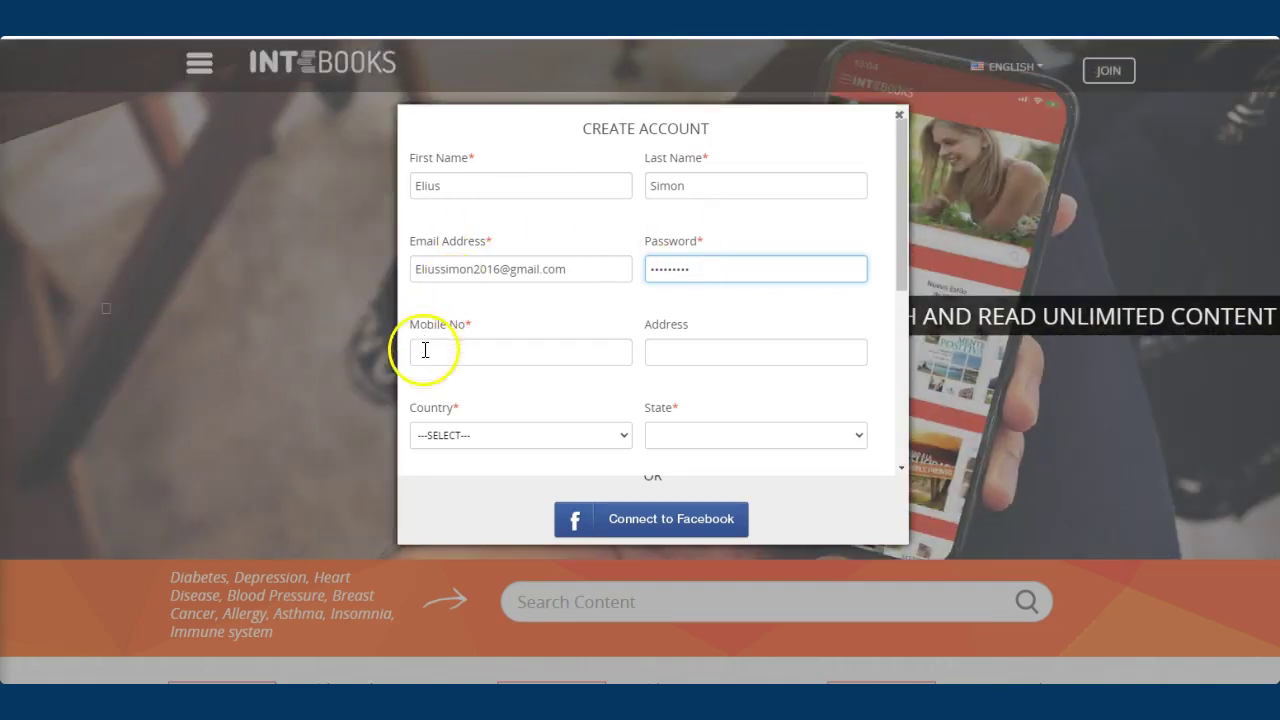
pyautogui.click(426, 350)
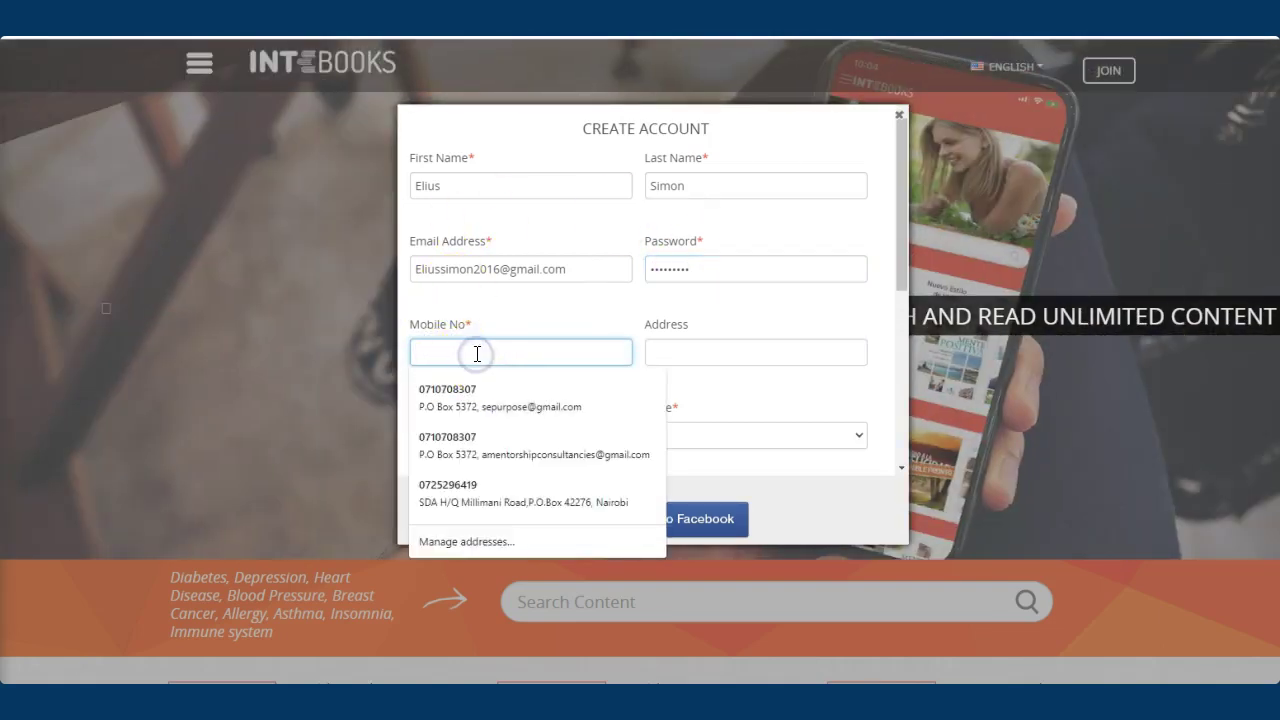
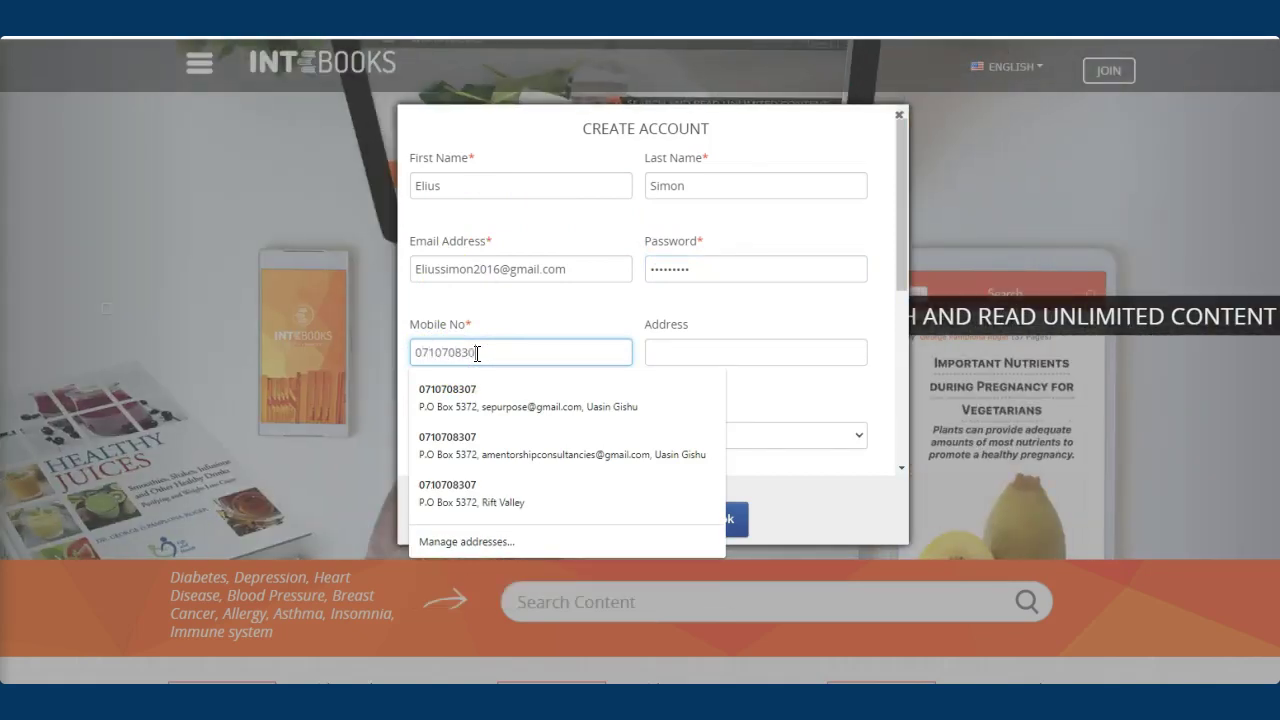
pyautogui.click(523, 317)
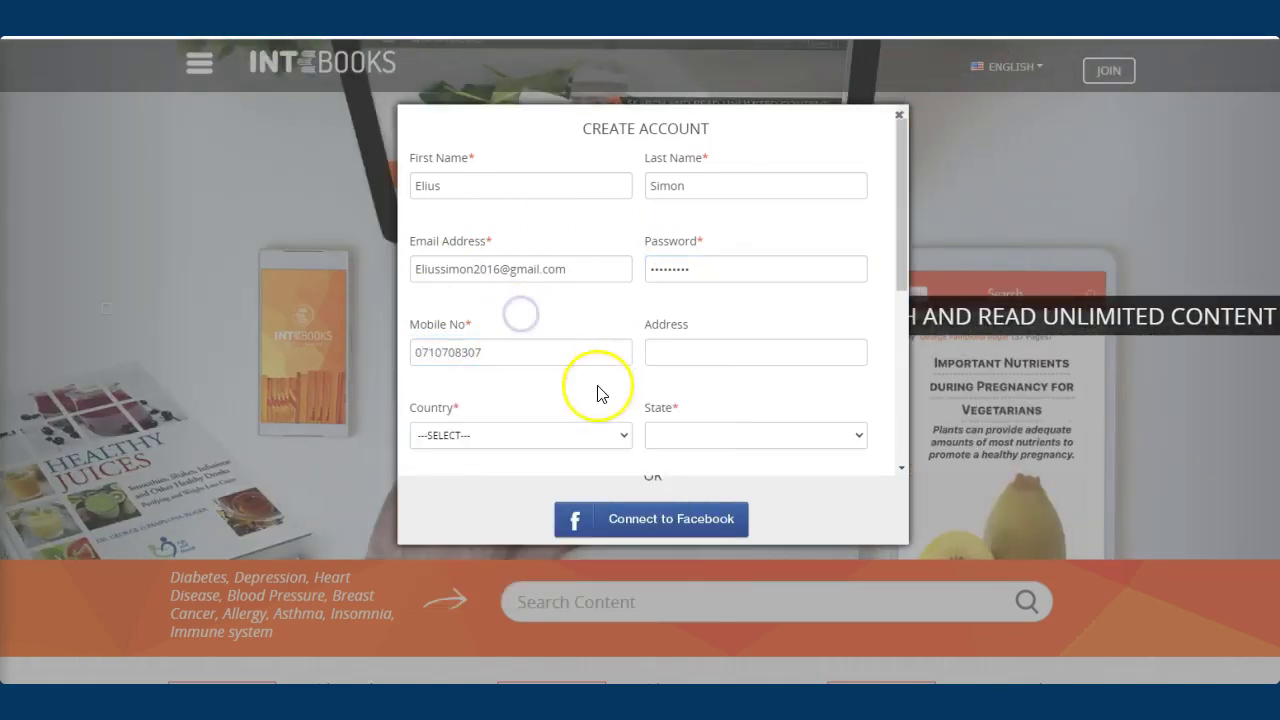
# Select KENYA as the country on the sign-up form
pyautogui.scroll(-1, 640, 390)
pyautogui.scroll(-1, 755, 300)
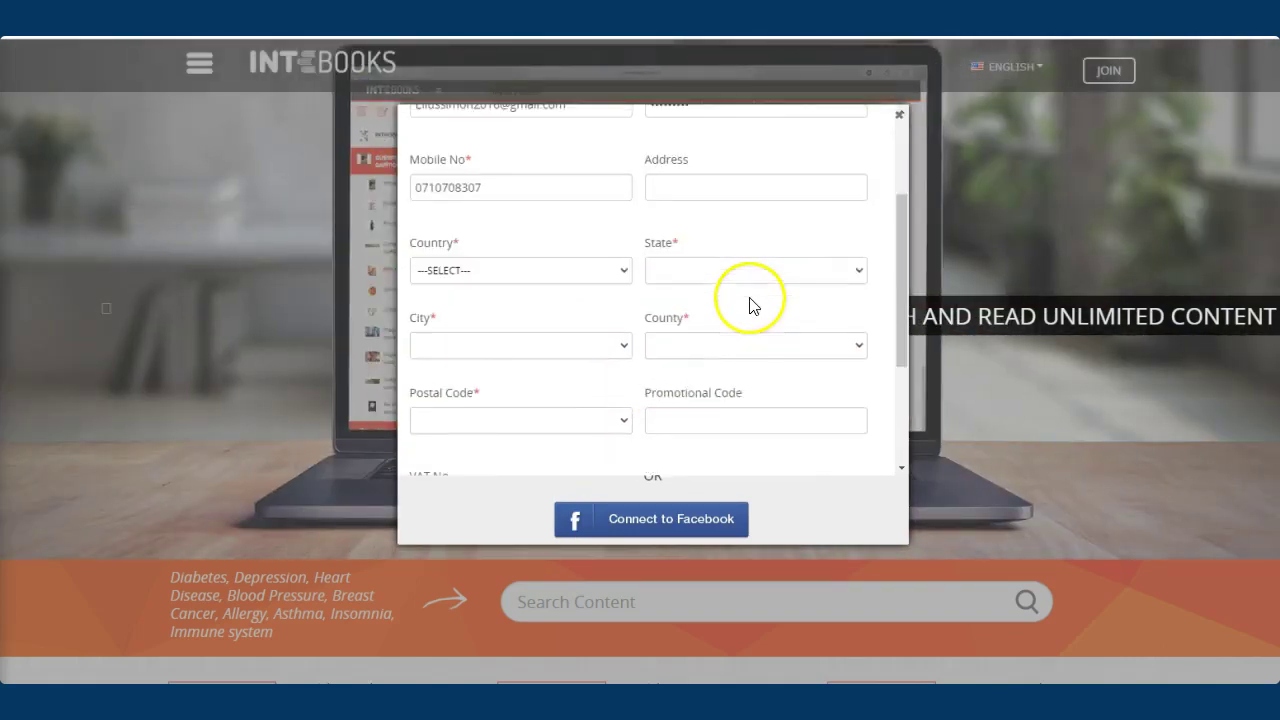
pyautogui.click(623, 271)
pyautogui.scroll(-3, 585, 357)
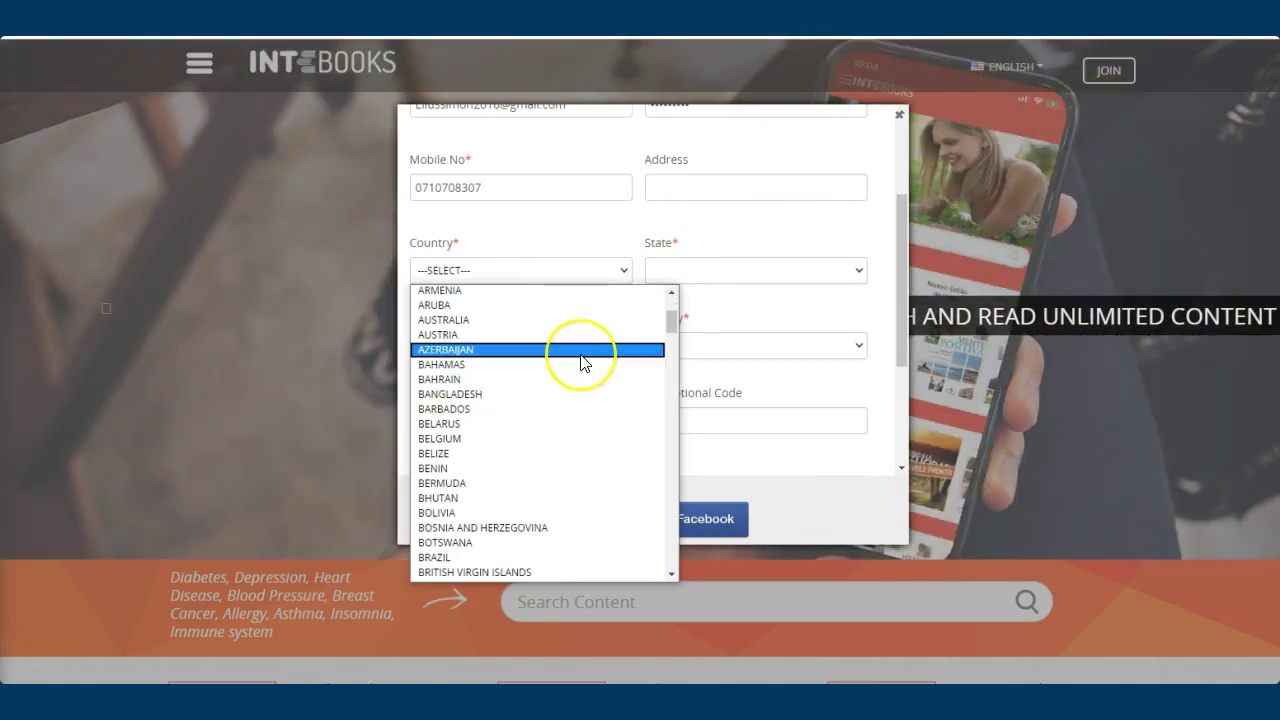
pyautogui.press('k')
pyautogui.scroll(-8, 540, 570)
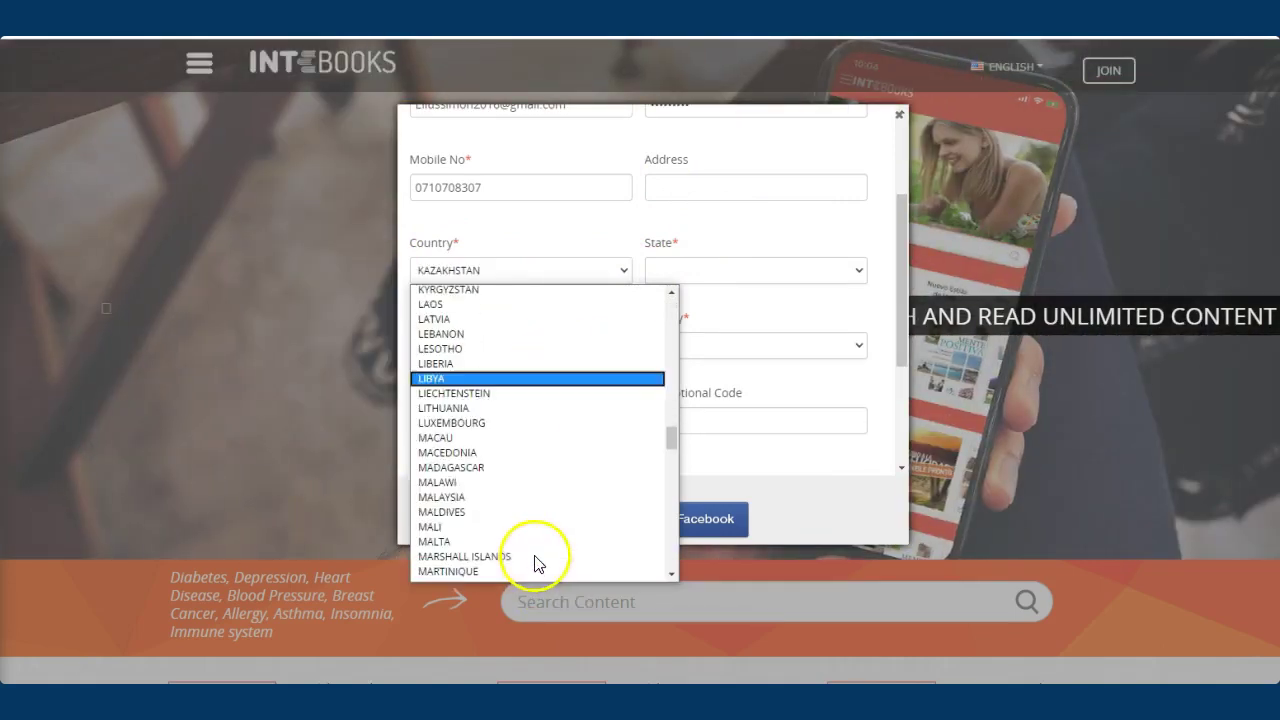
pyautogui.scroll(4, 448, 390)
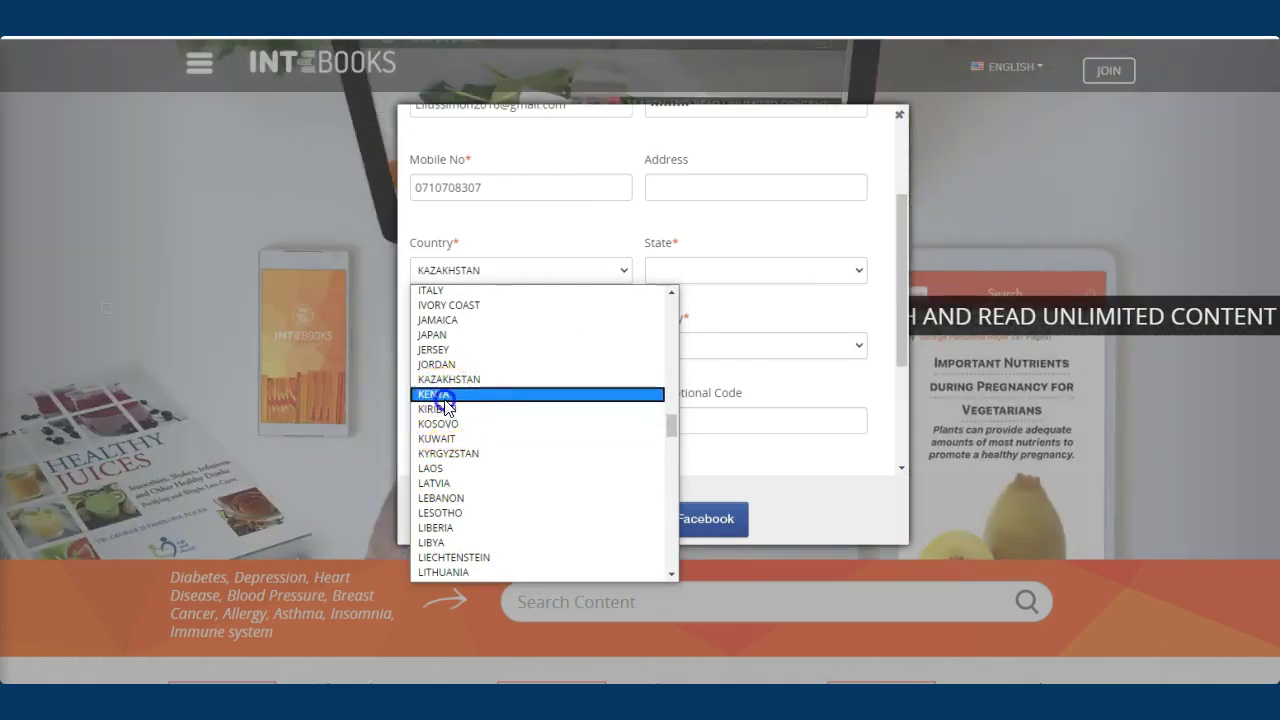
pyautogui.click(440, 395)
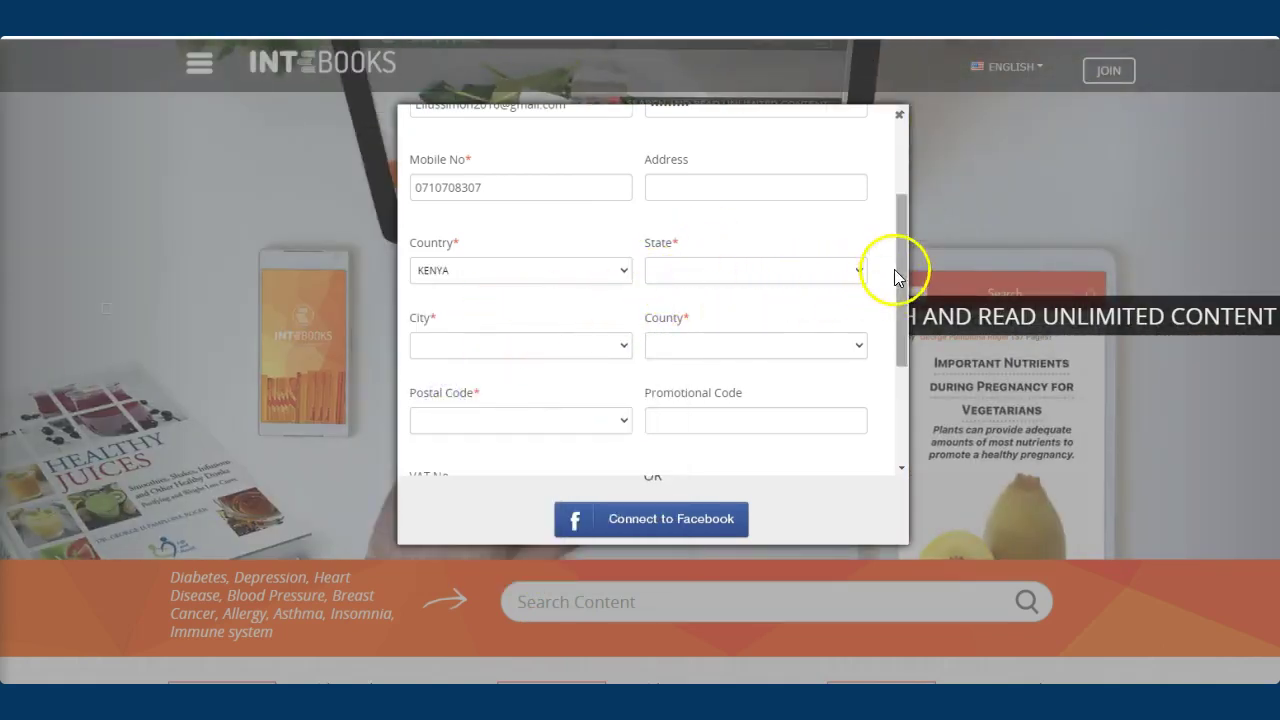
# Choose KENYA for the state, city and county
pyautogui.click(858, 273)
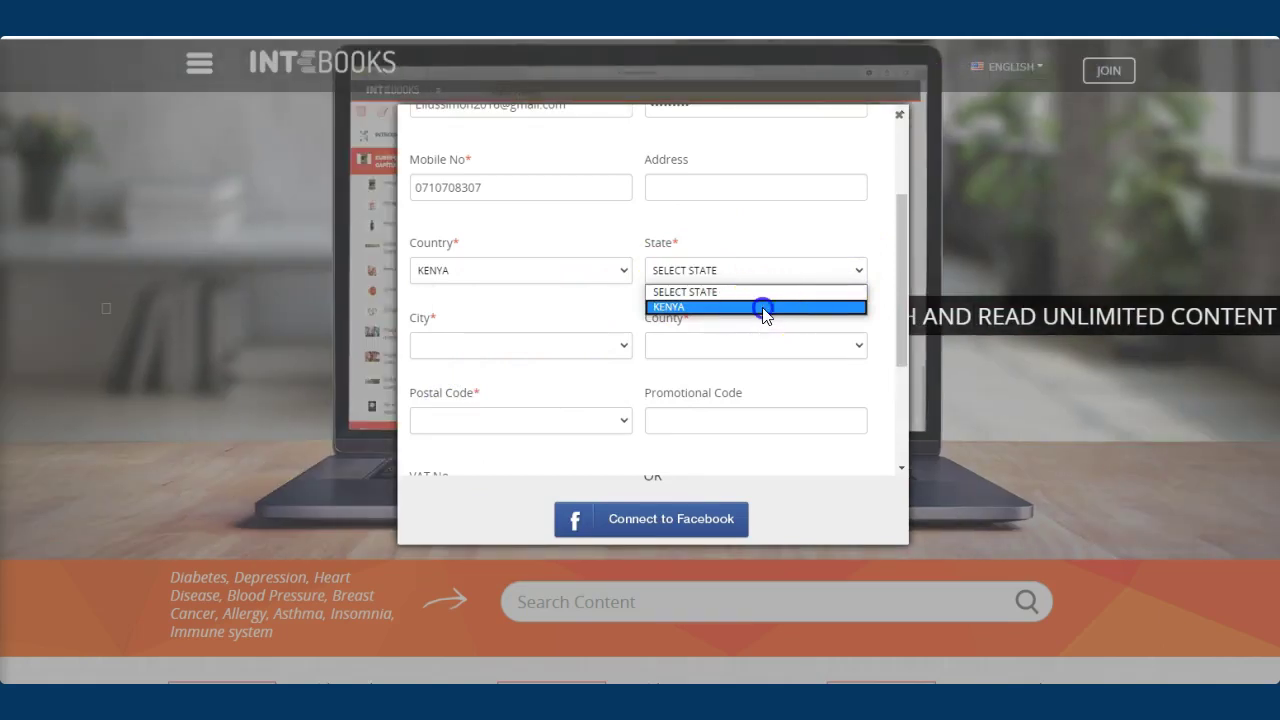
pyautogui.click(764, 307)
pyautogui.scroll(-1, 690, 380)
pyautogui.click(612, 263)
pyautogui.click(510, 300)
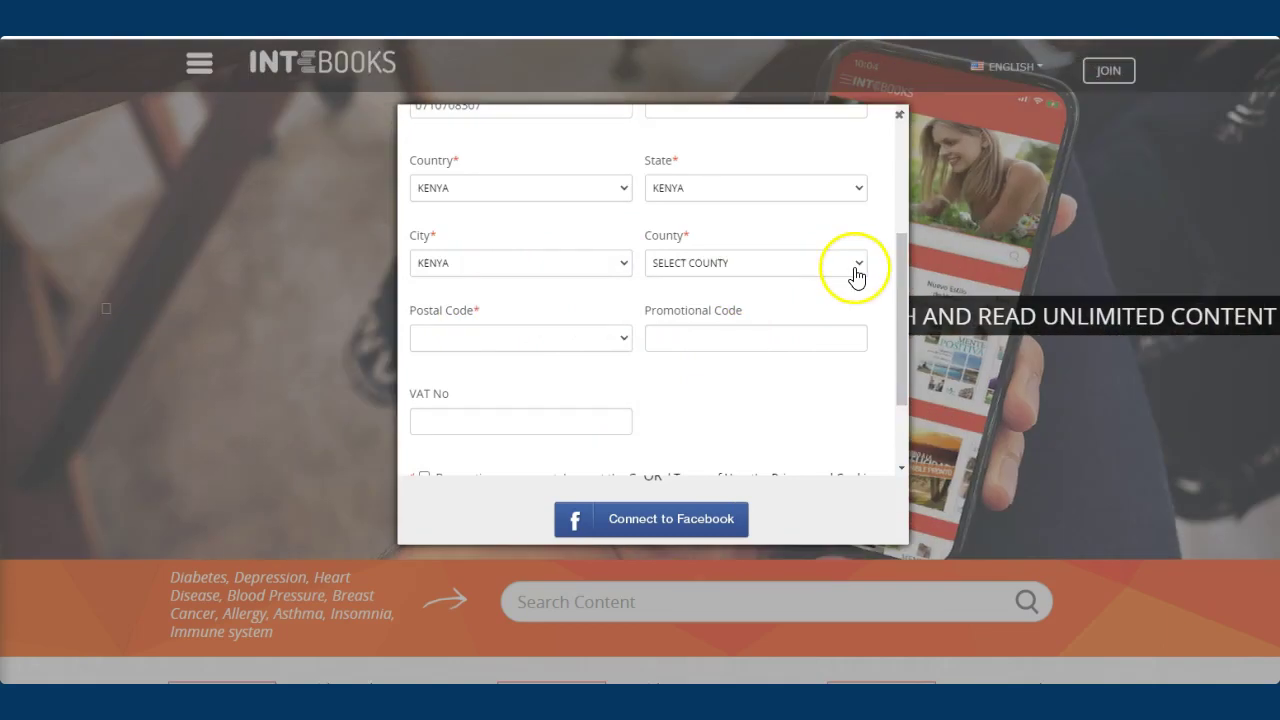
pyautogui.click(857, 263)
pyautogui.click(777, 298)
# Set postal code to 0, accept the terms of use and create the account
pyautogui.scroll(-1, 520, 330)
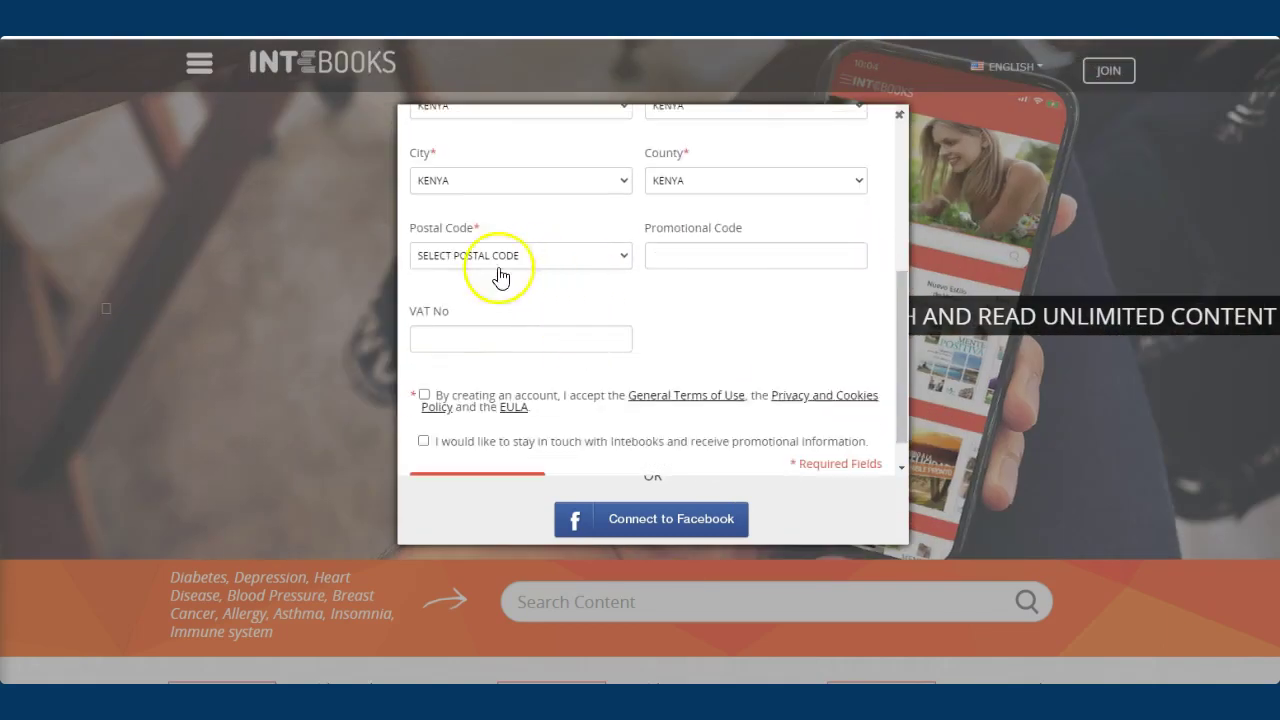
pyautogui.click(623, 258)
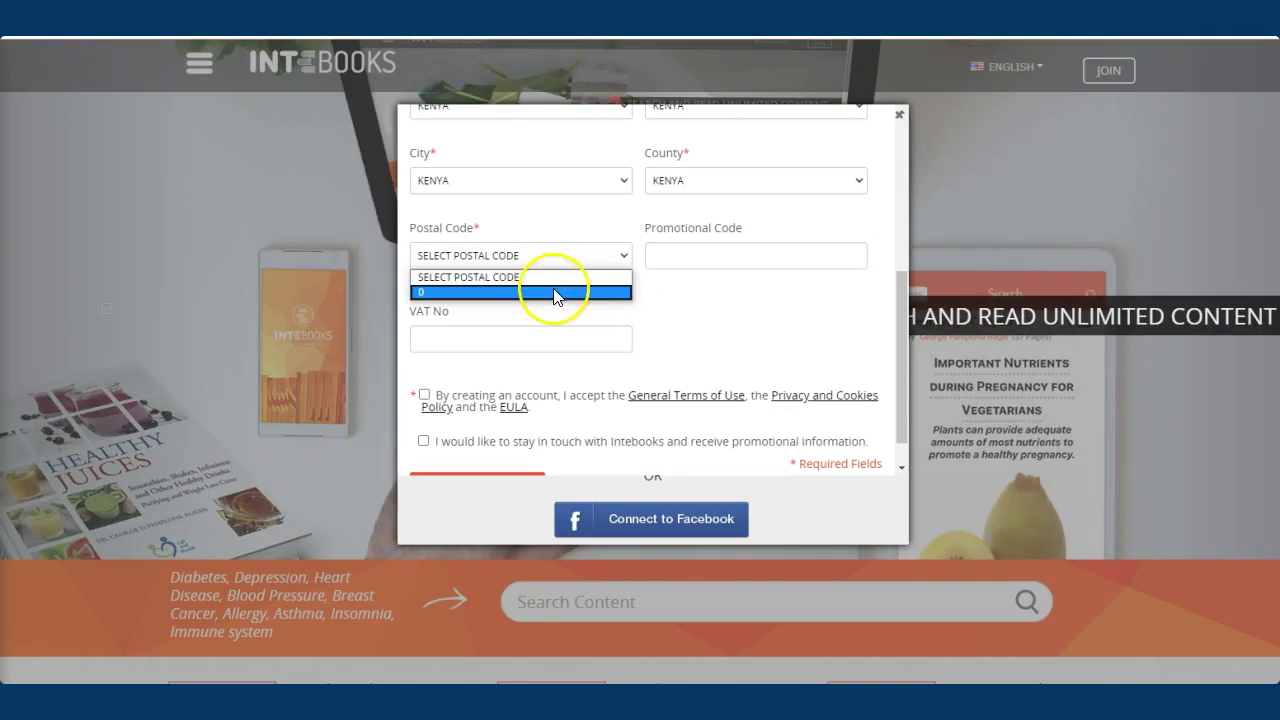
pyautogui.click(550, 291)
pyautogui.scroll(-1, 700, 316)
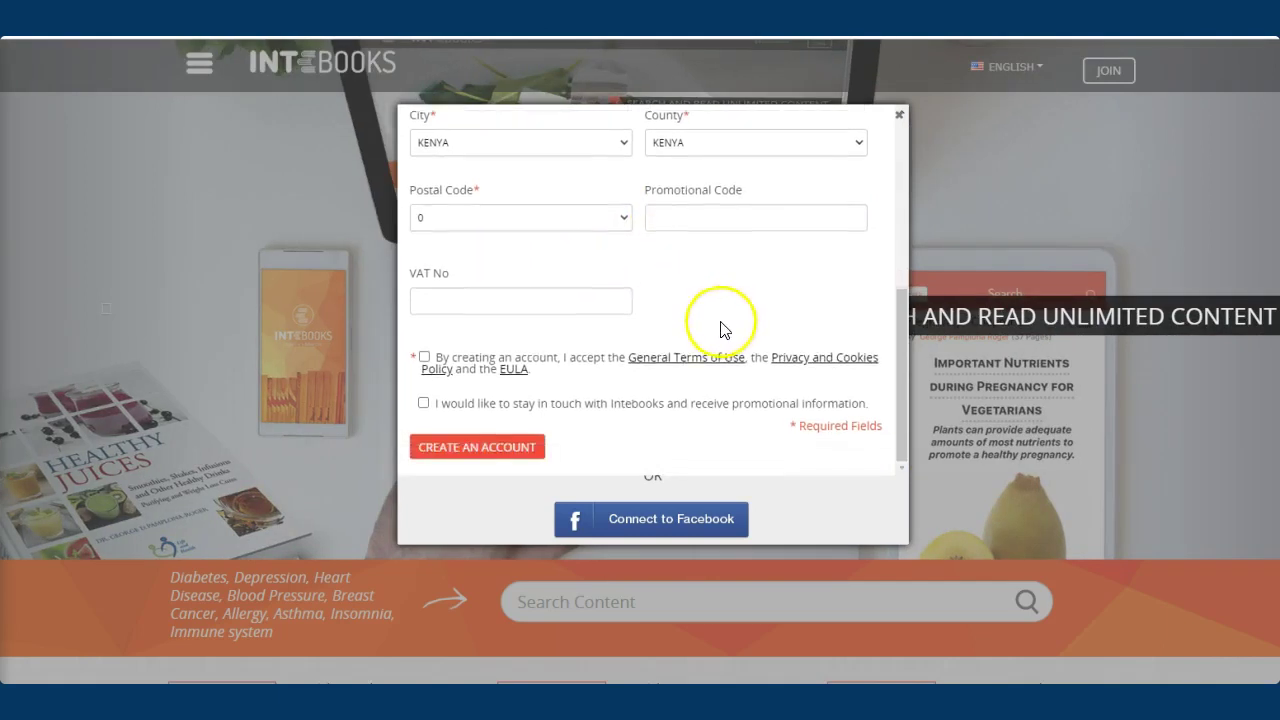
pyautogui.click(424, 357)
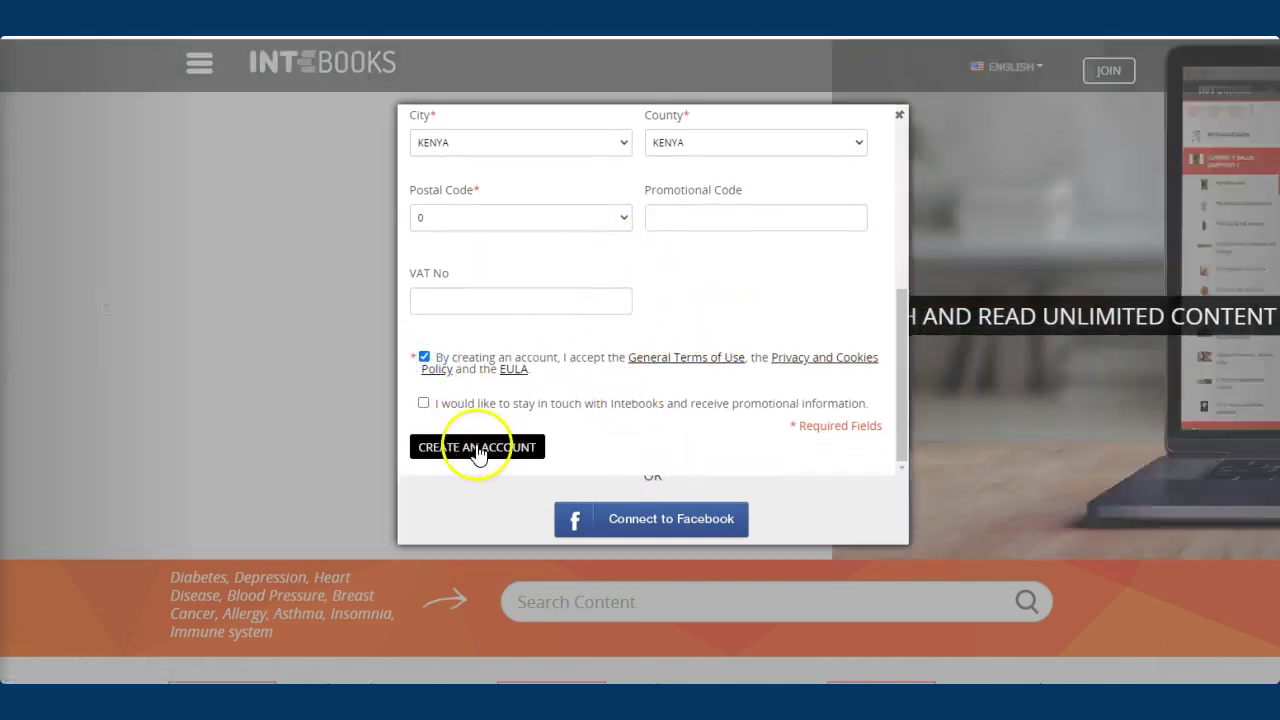
pyautogui.click(479, 447)
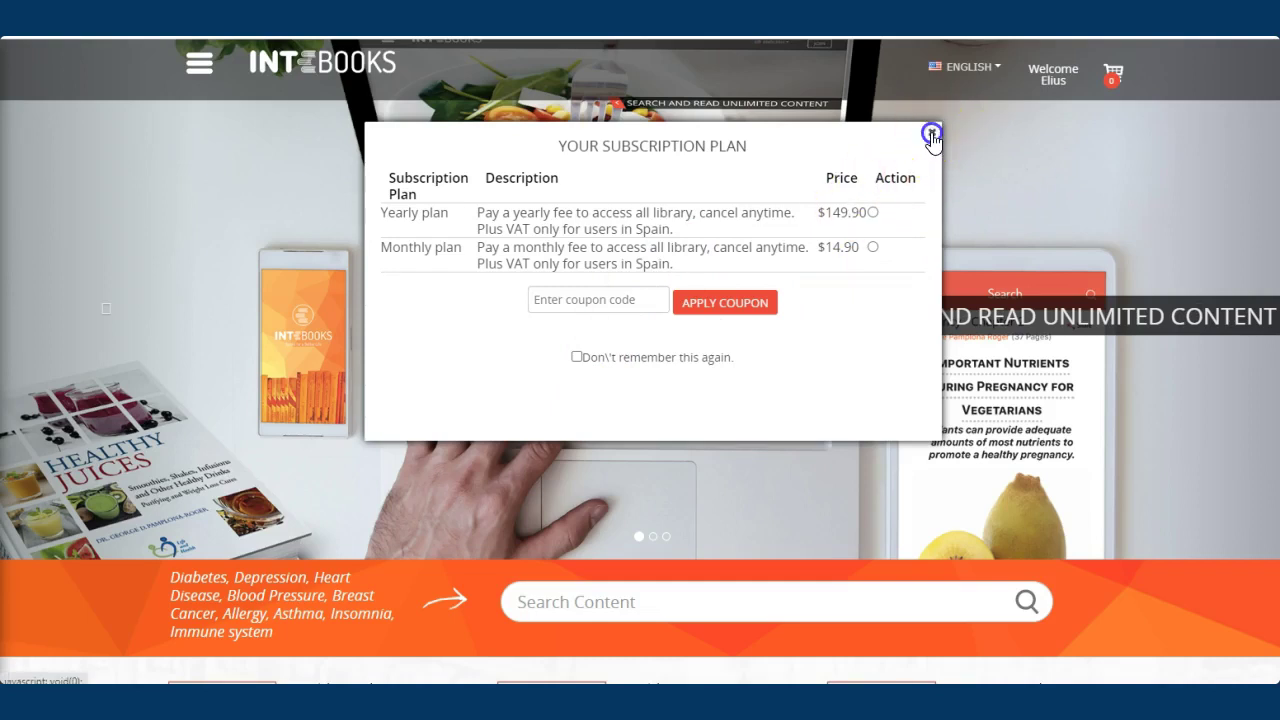
# Close the yearly/monthly subscription plan popup and open the site navigation menu
pyautogui.click(932, 133)
pyautogui.click(202, 68)
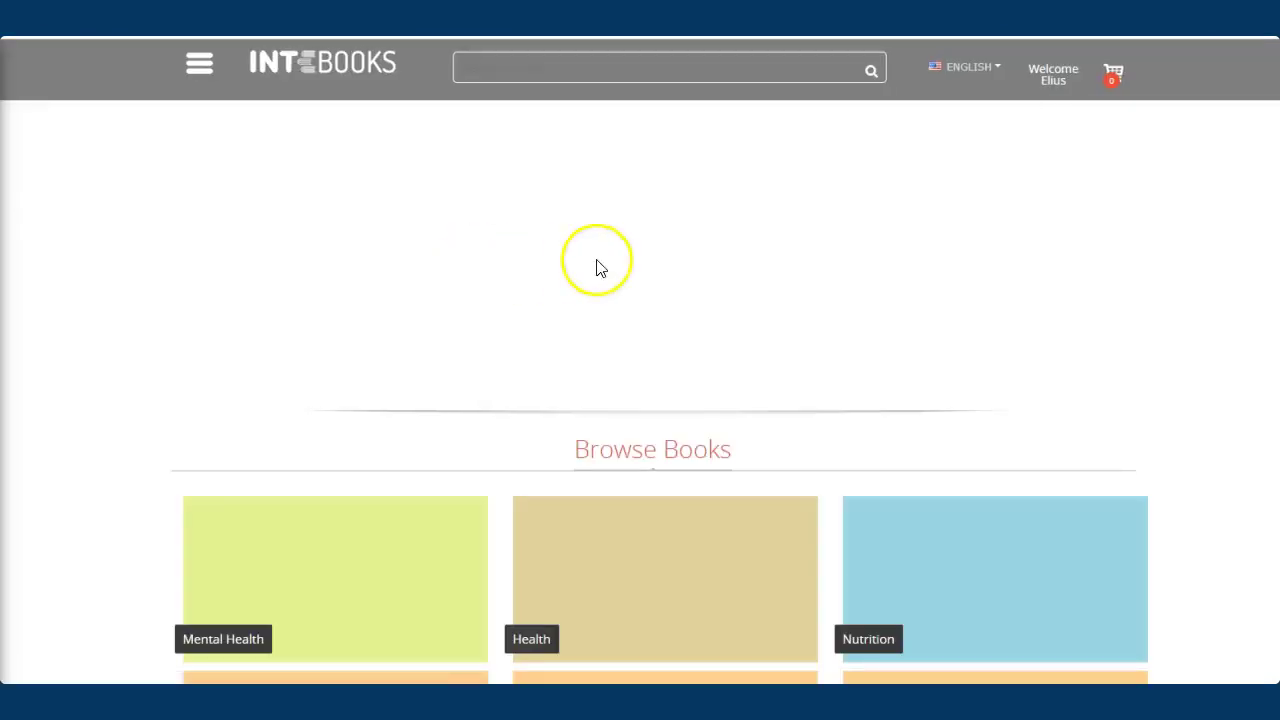
# Add The Power of Physical Exercise from the Health category to the cart and confirm
pyautogui.scroll(-3, 766, 334)
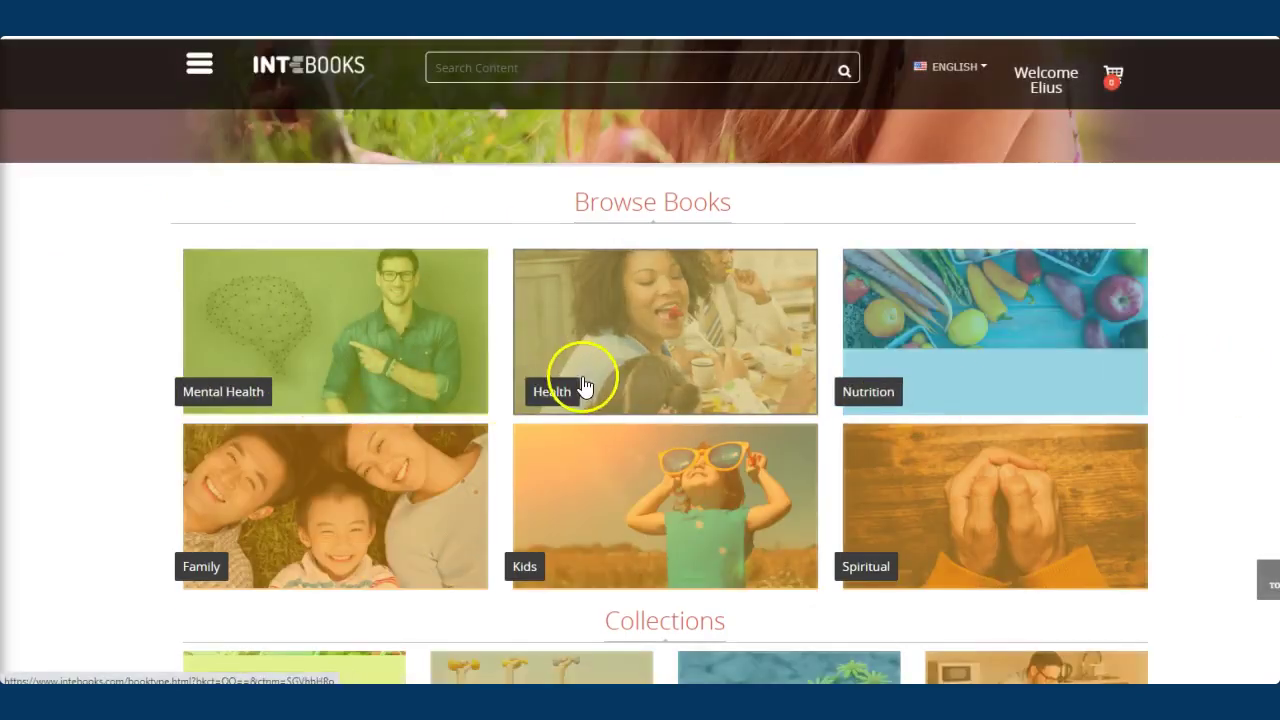
pyautogui.click(549, 396)
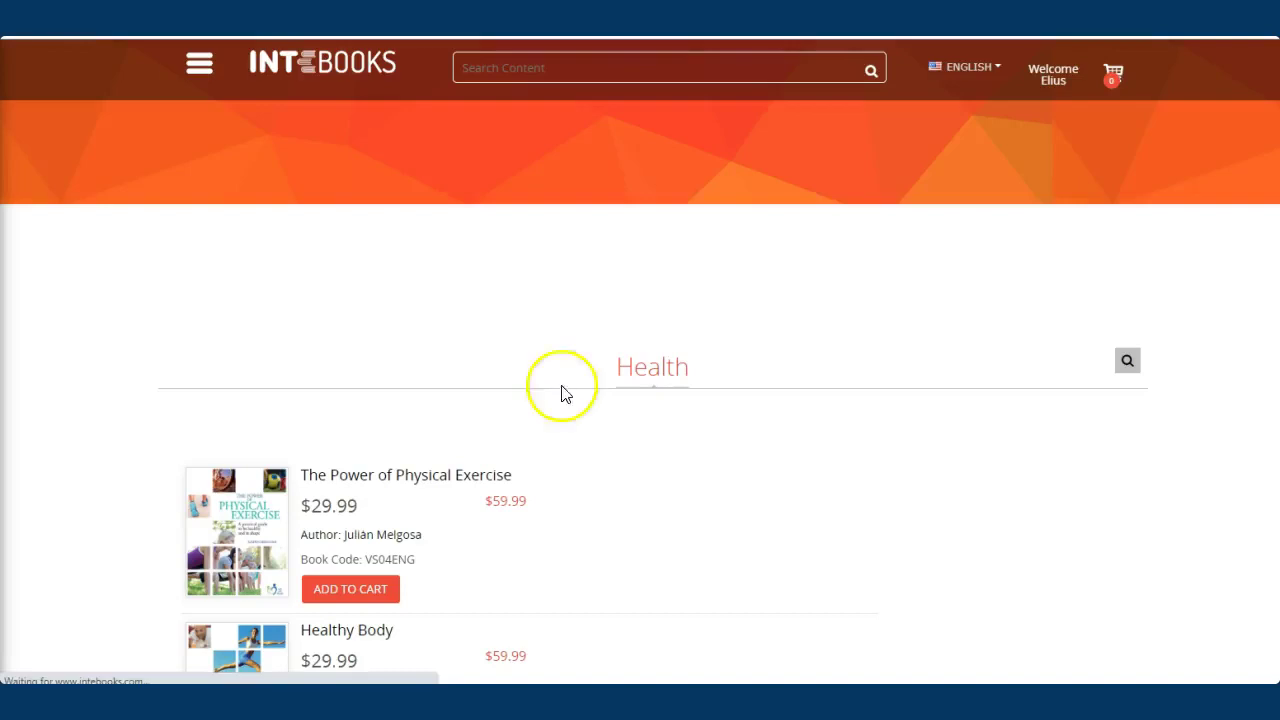
pyautogui.scroll(-3, 691, 343)
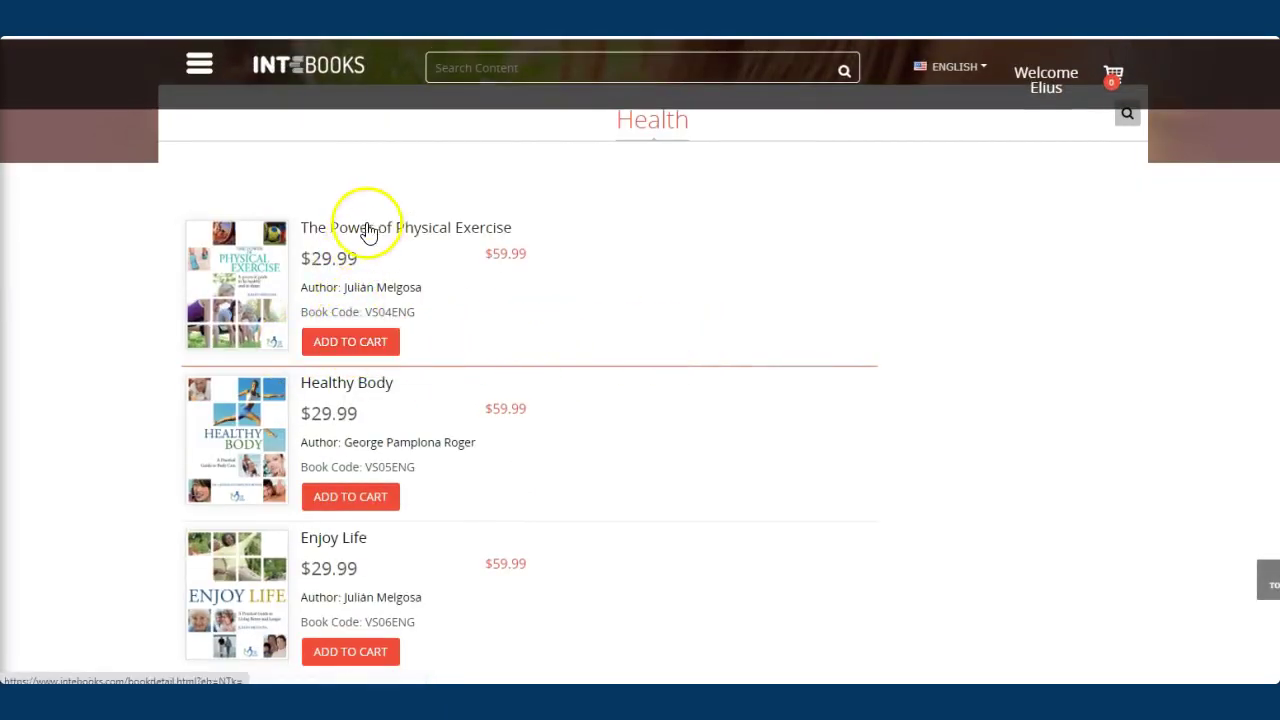
pyautogui.click(330, 342)
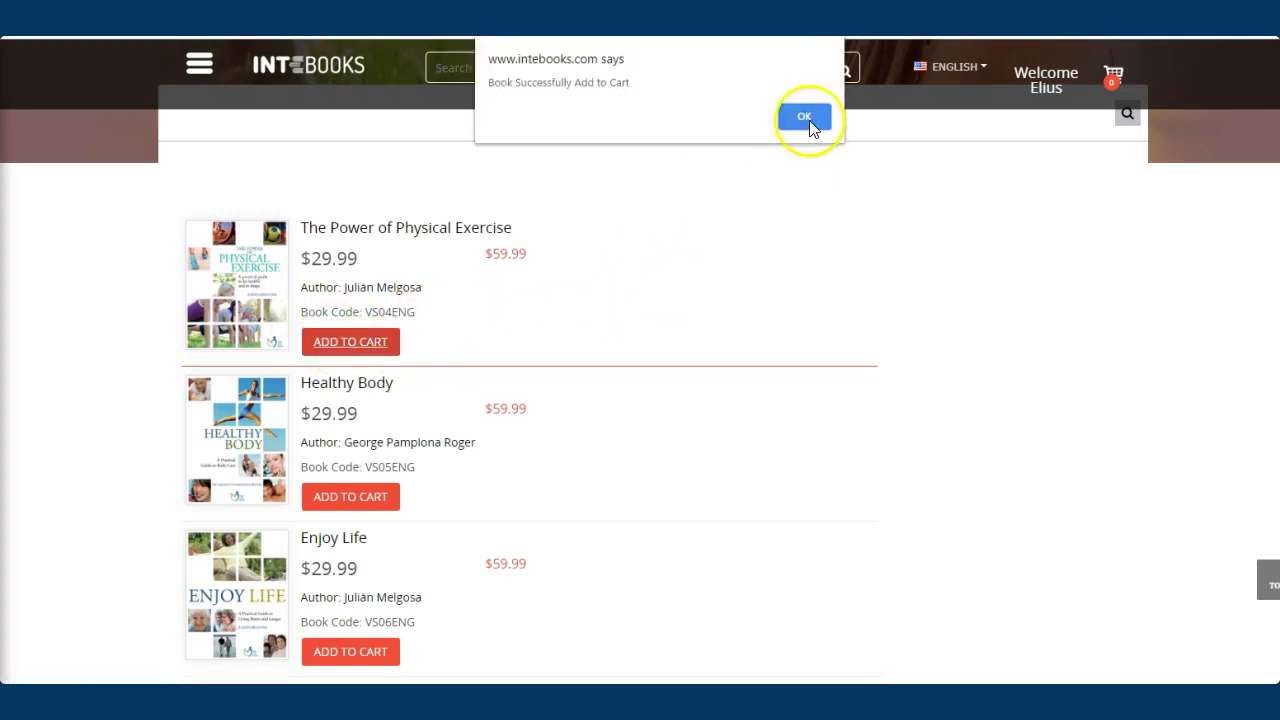
pyautogui.click(810, 125)
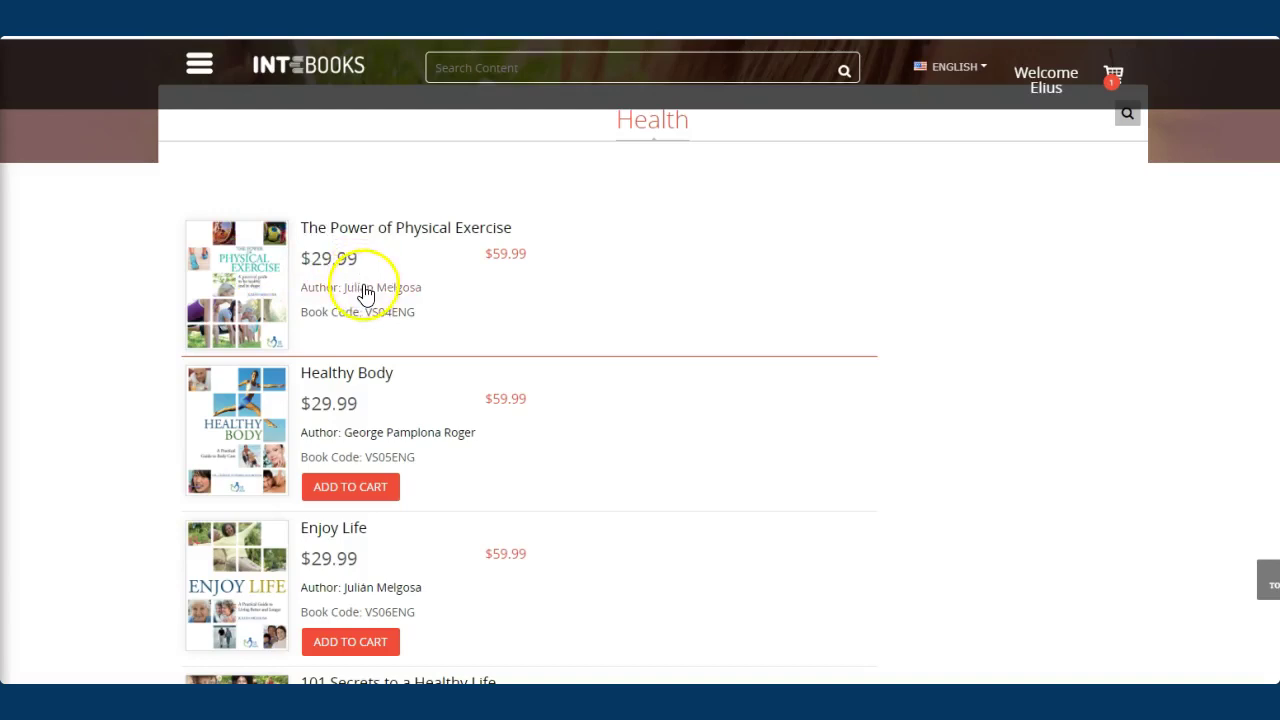
pyautogui.scroll(2, 330, 320)
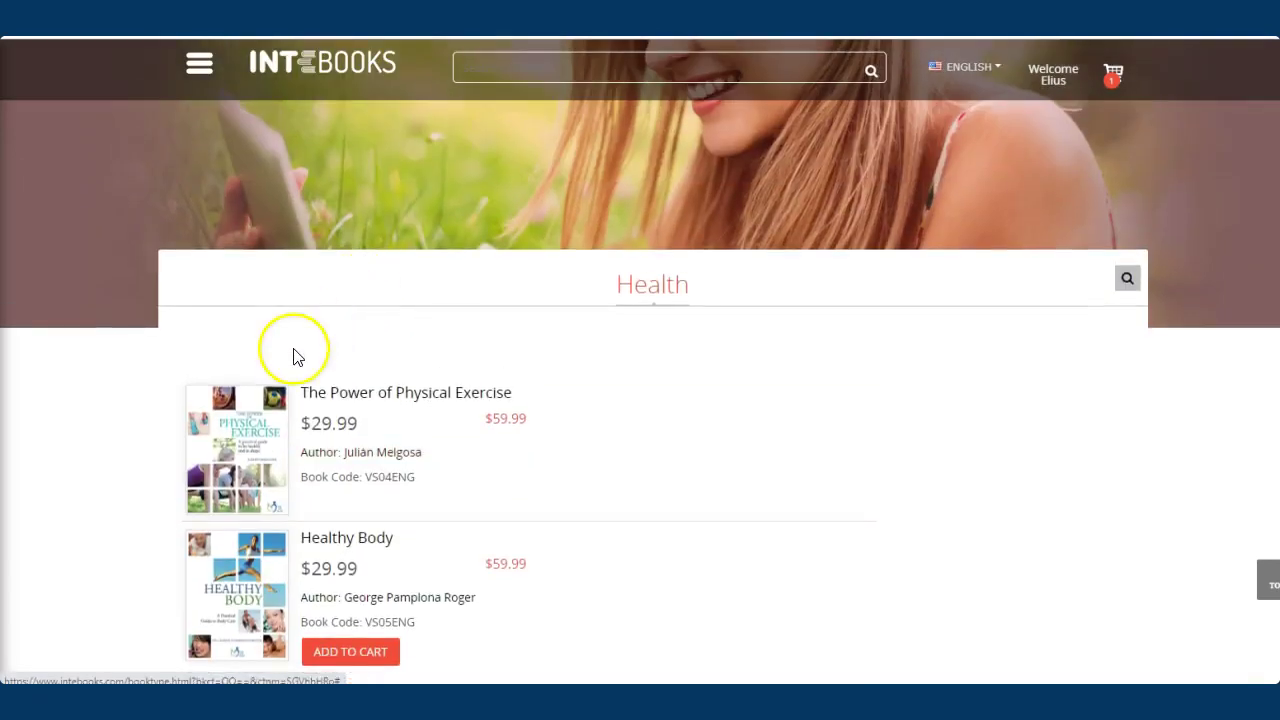
# Open The Power of Physical Exercise's details, preview its cover, and start reading online
pyautogui.click(441, 399)
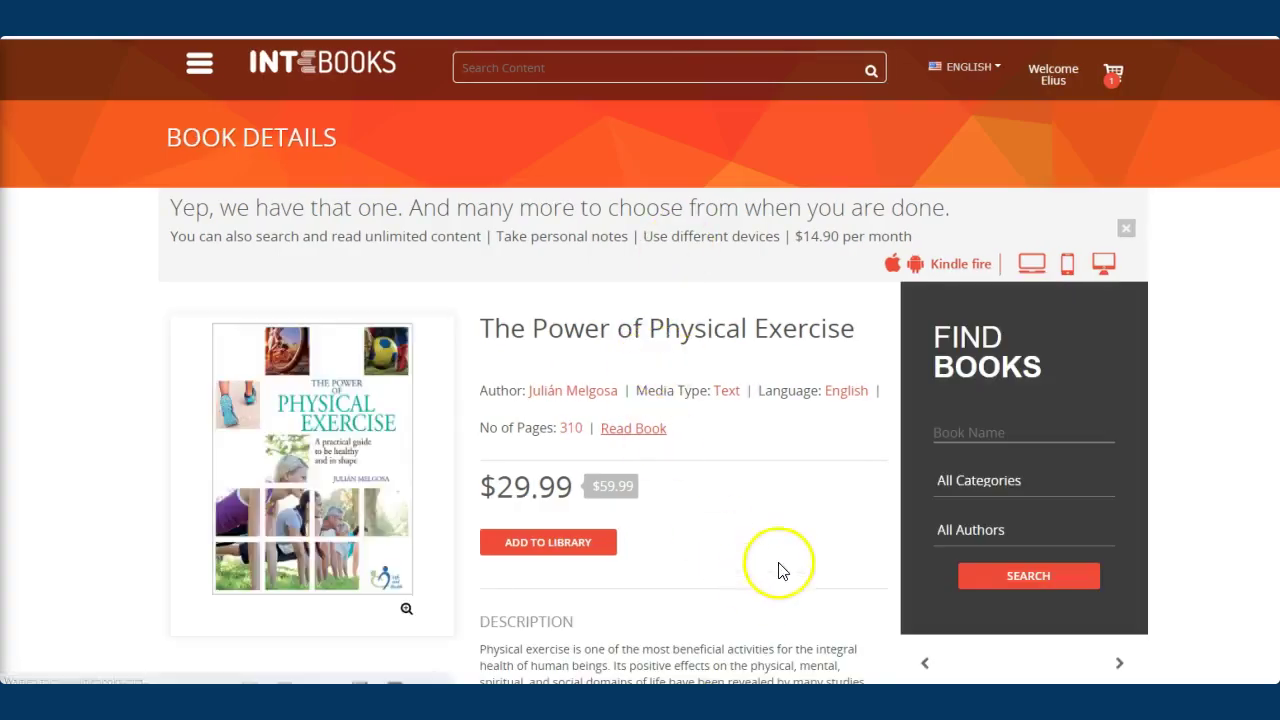
pyautogui.scroll(-2, 777, 569)
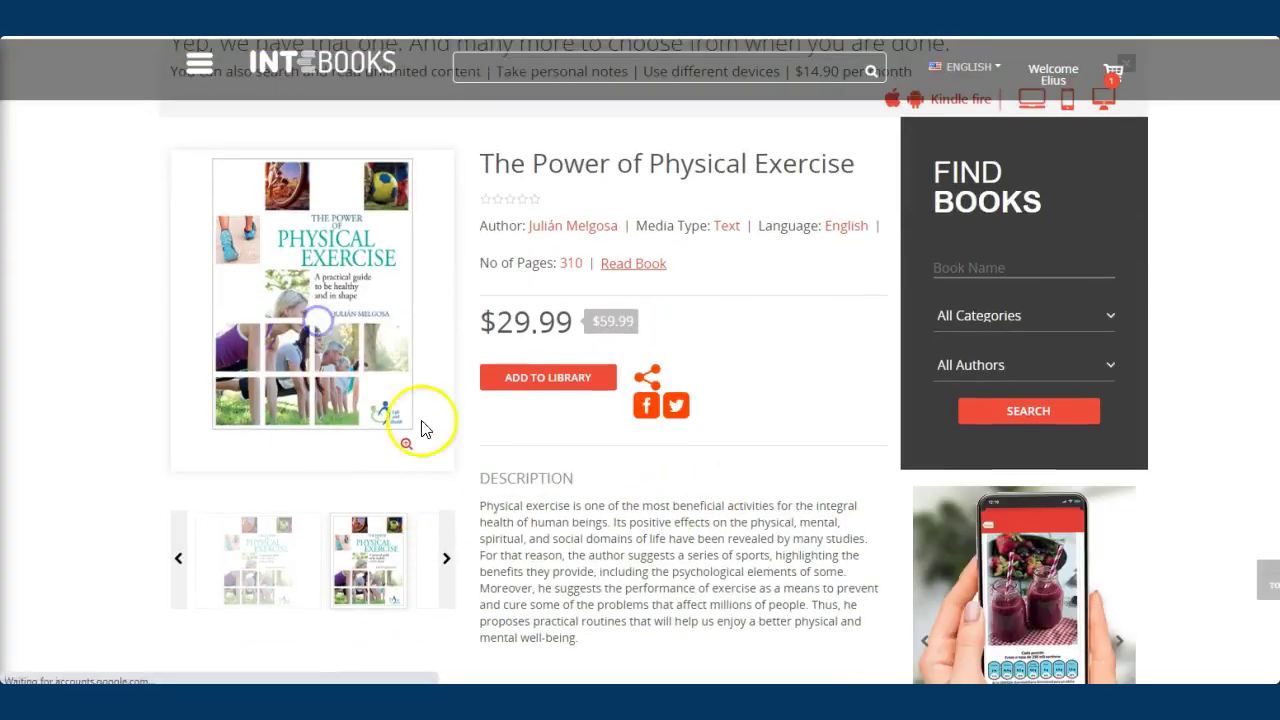
pyautogui.click(418, 432)
pyautogui.click(91, 381)
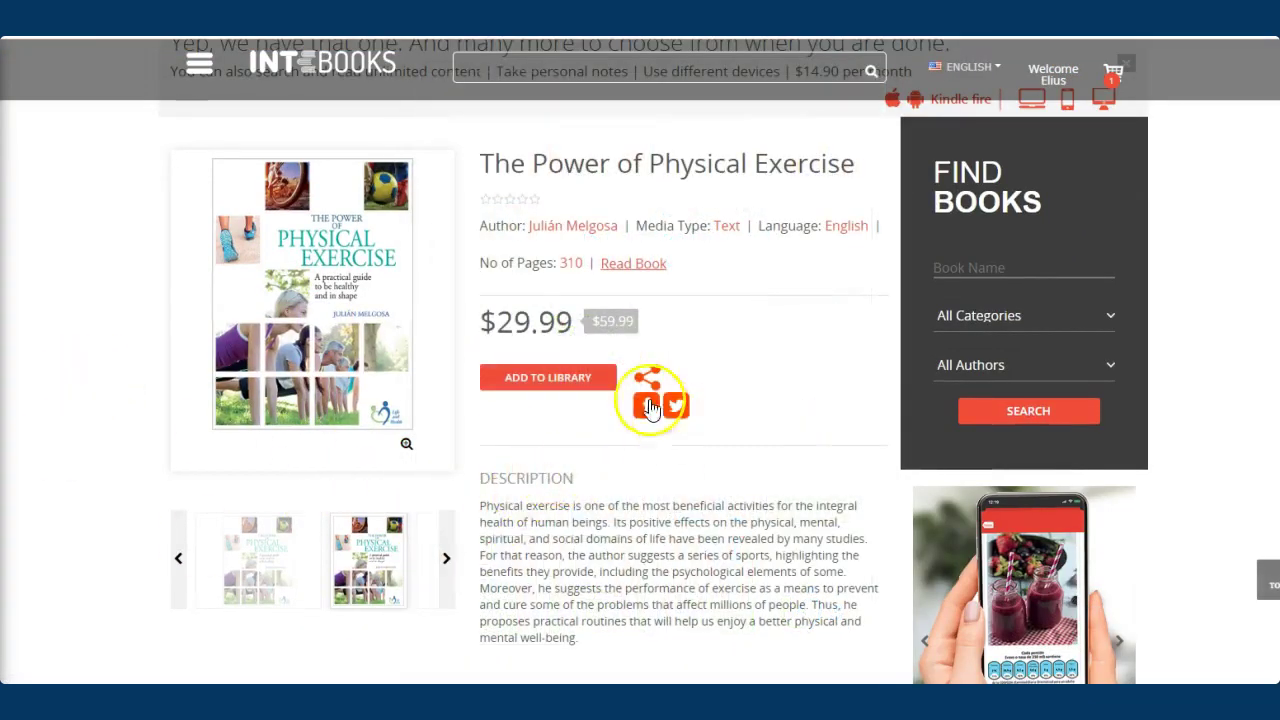
pyautogui.click(633, 268)
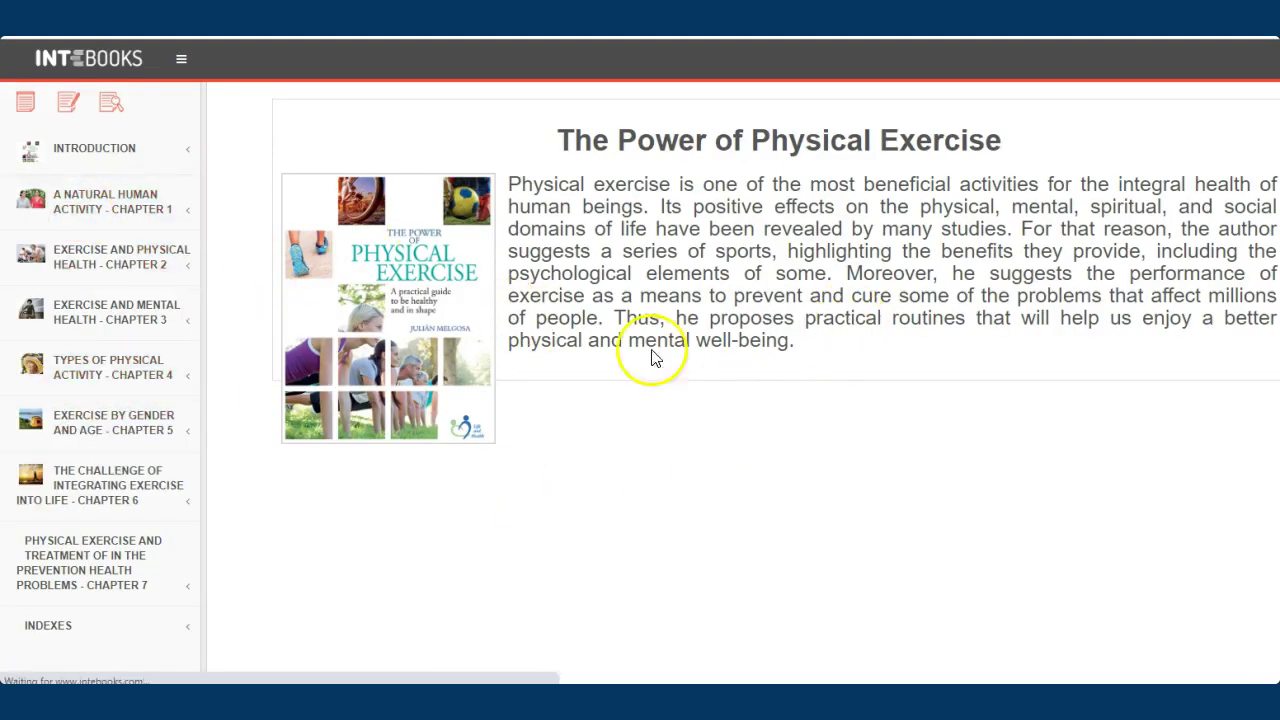
# Open the Introduction of Chapter 1, A Natural Human Activity, and scroll through it
pyautogui.click(130, 204)
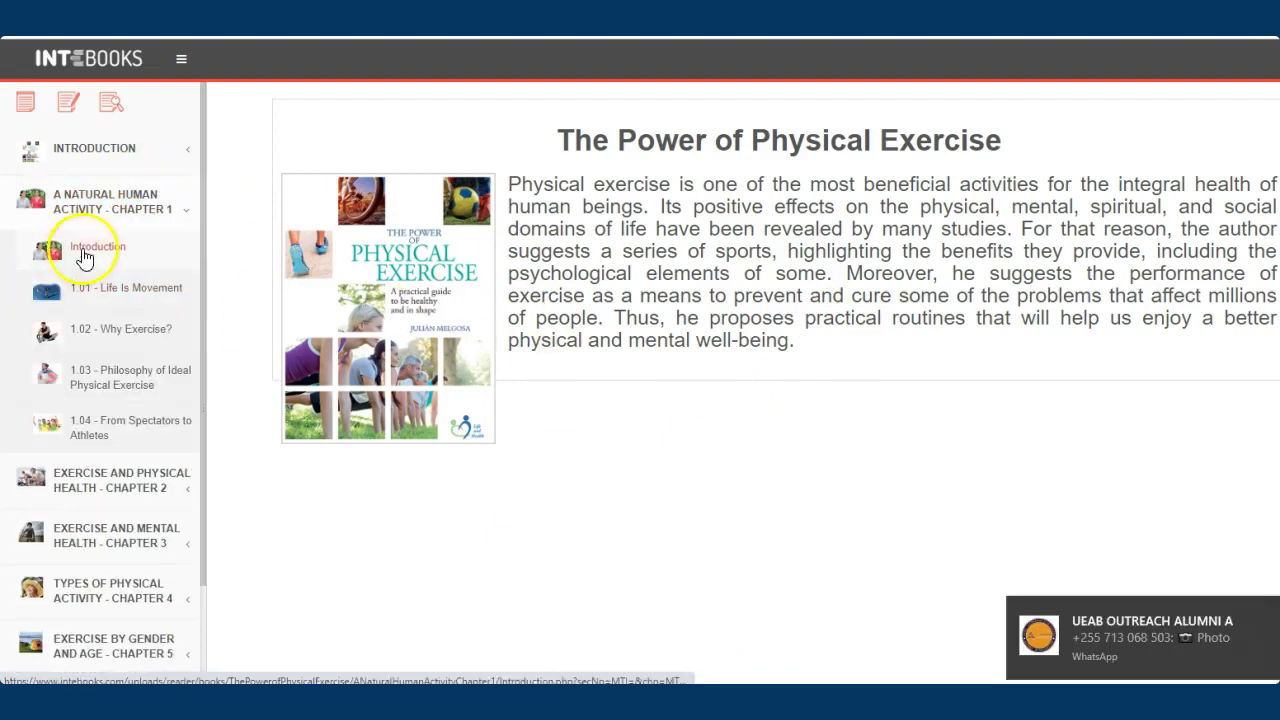
pyautogui.click(84, 258)
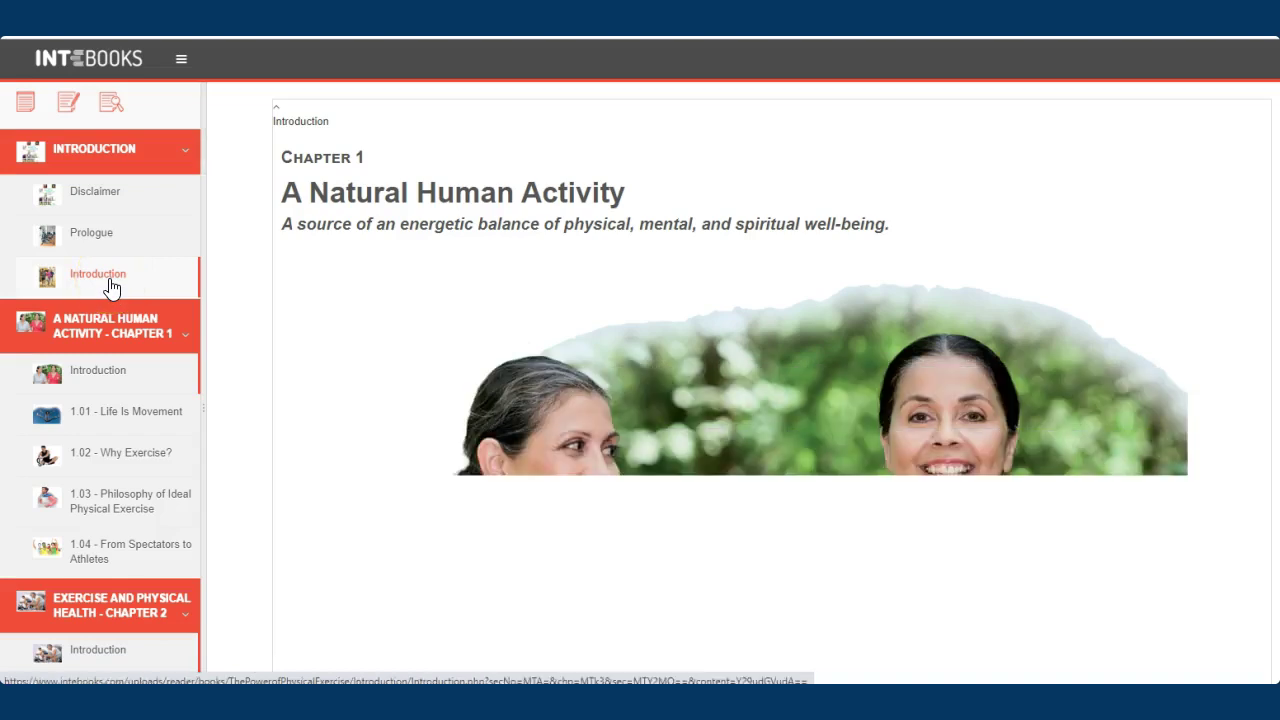
pyautogui.click(676, 389)
pyautogui.scroll(-4, 686, 397)
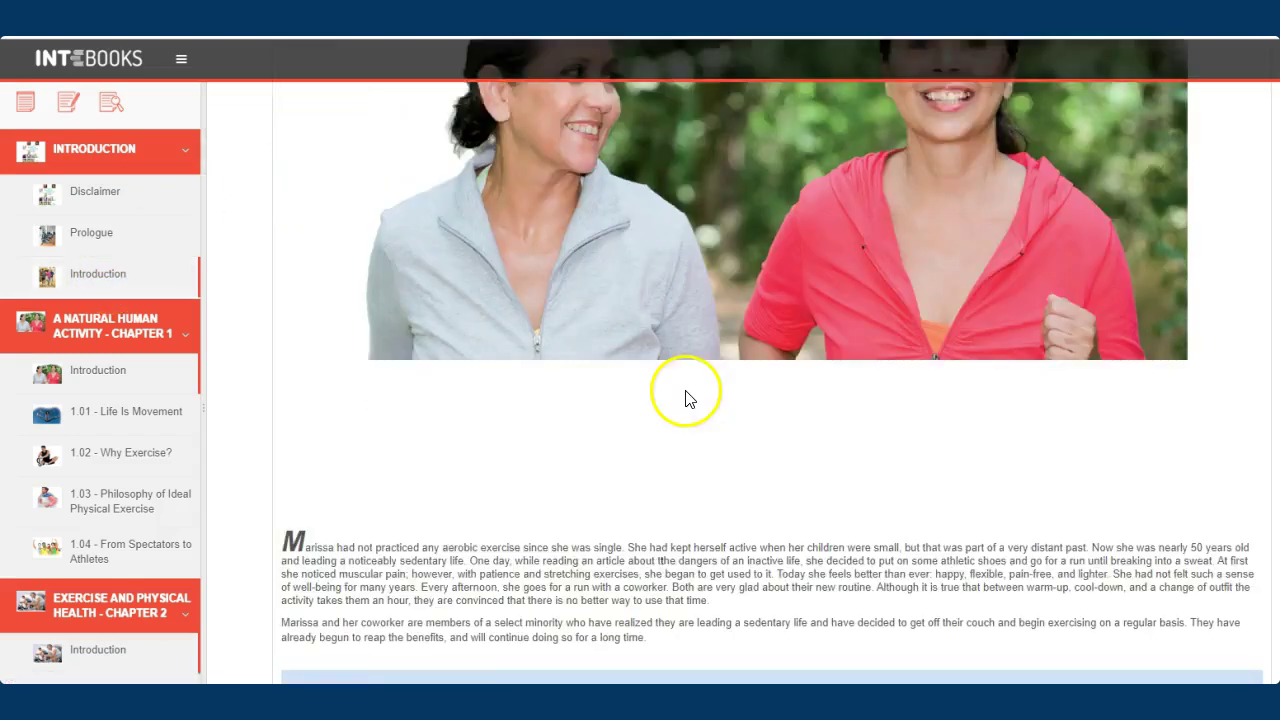
pyautogui.scroll(-3, 690, 398)
pyautogui.scroll(8, 676, 410)
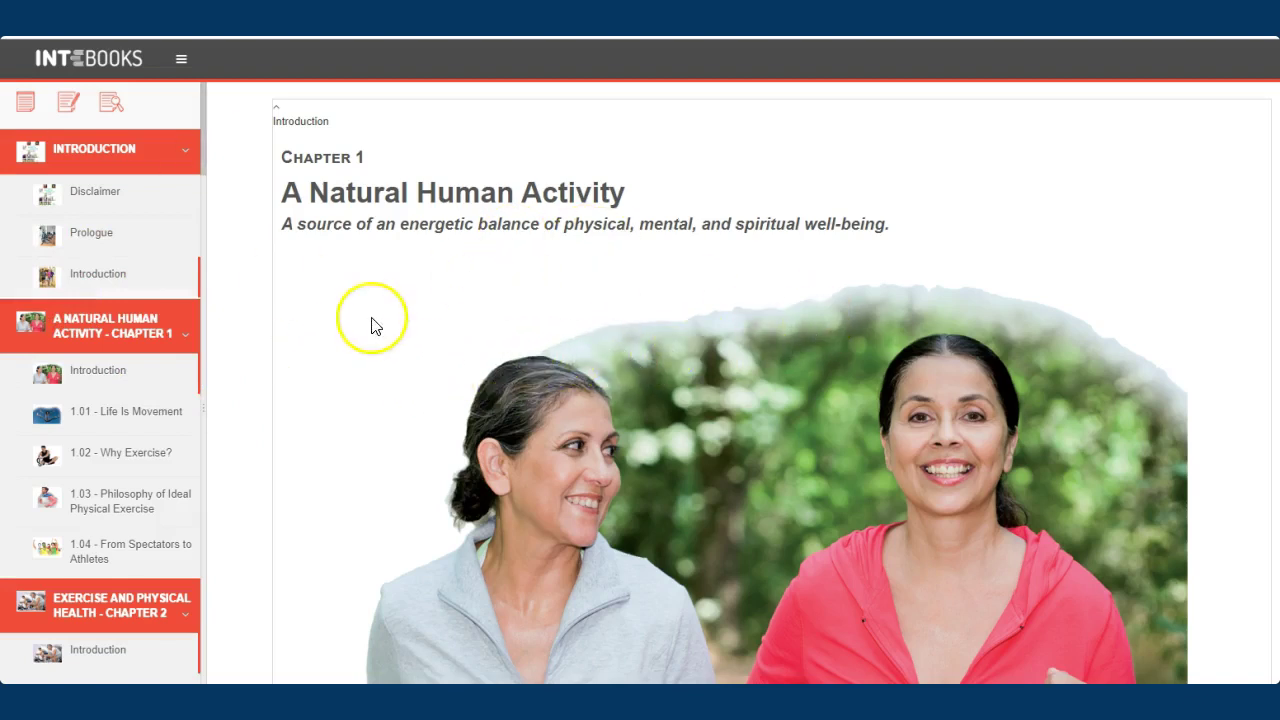
# View the book's Introduction, Prologue and Disclaimer, then return to its cover and summary page
pyautogui.click(177, 62)
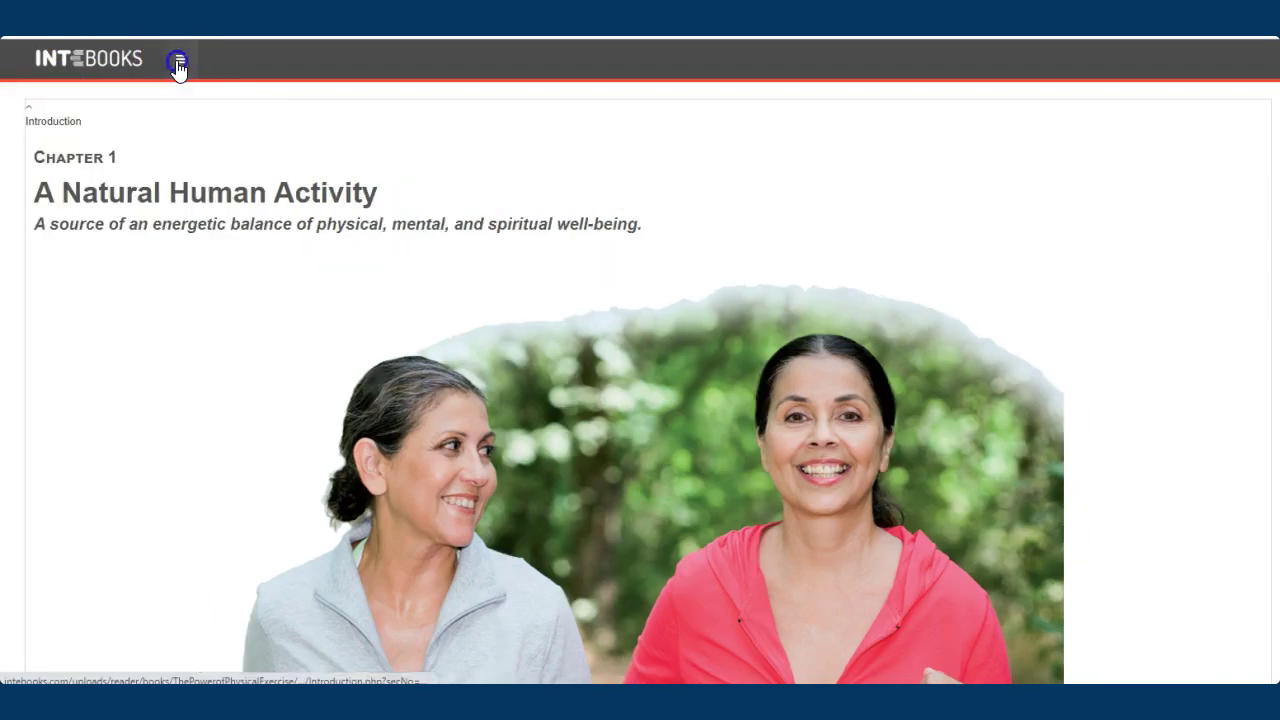
pyautogui.click(28, 110)
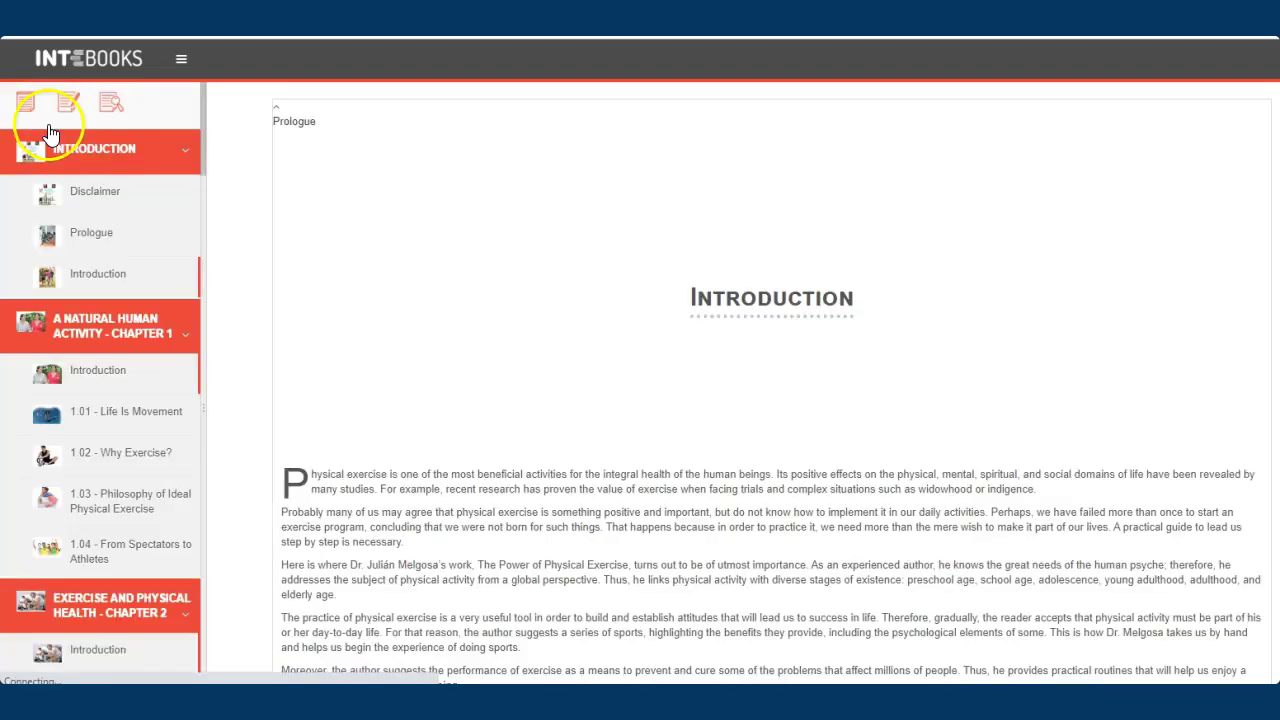
pyautogui.click(106, 205)
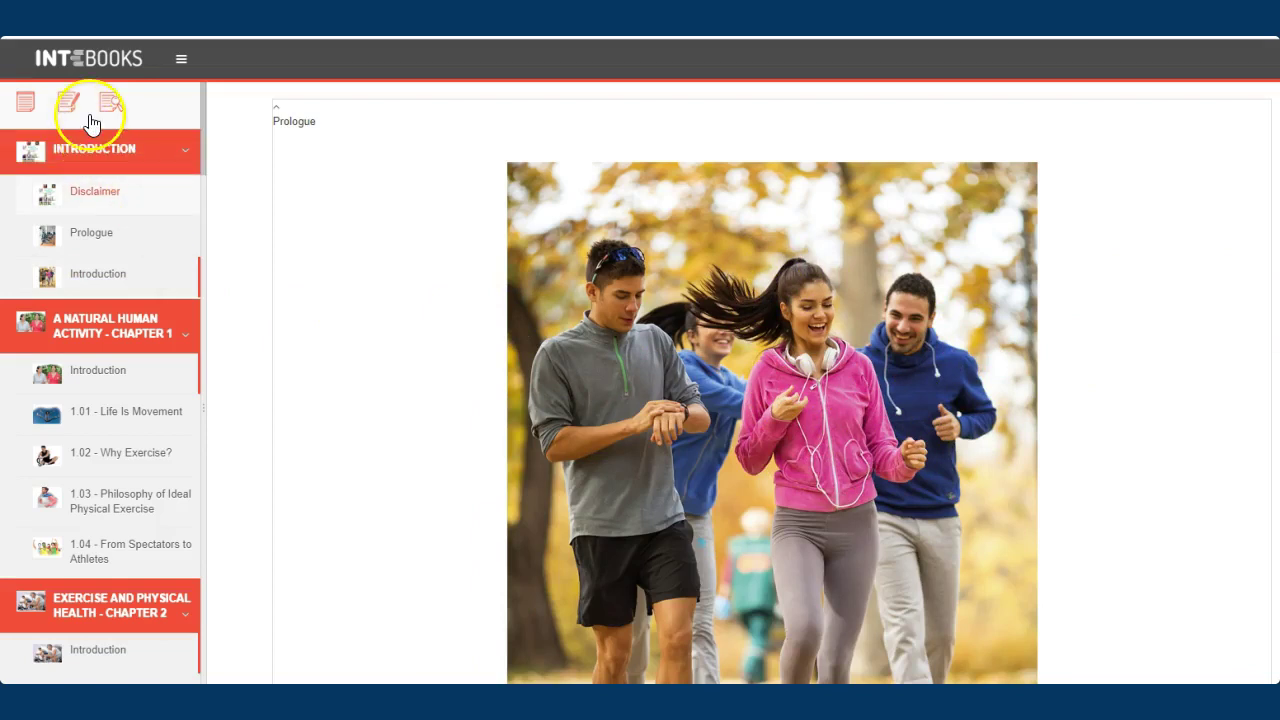
pyautogui.click(183, 62)
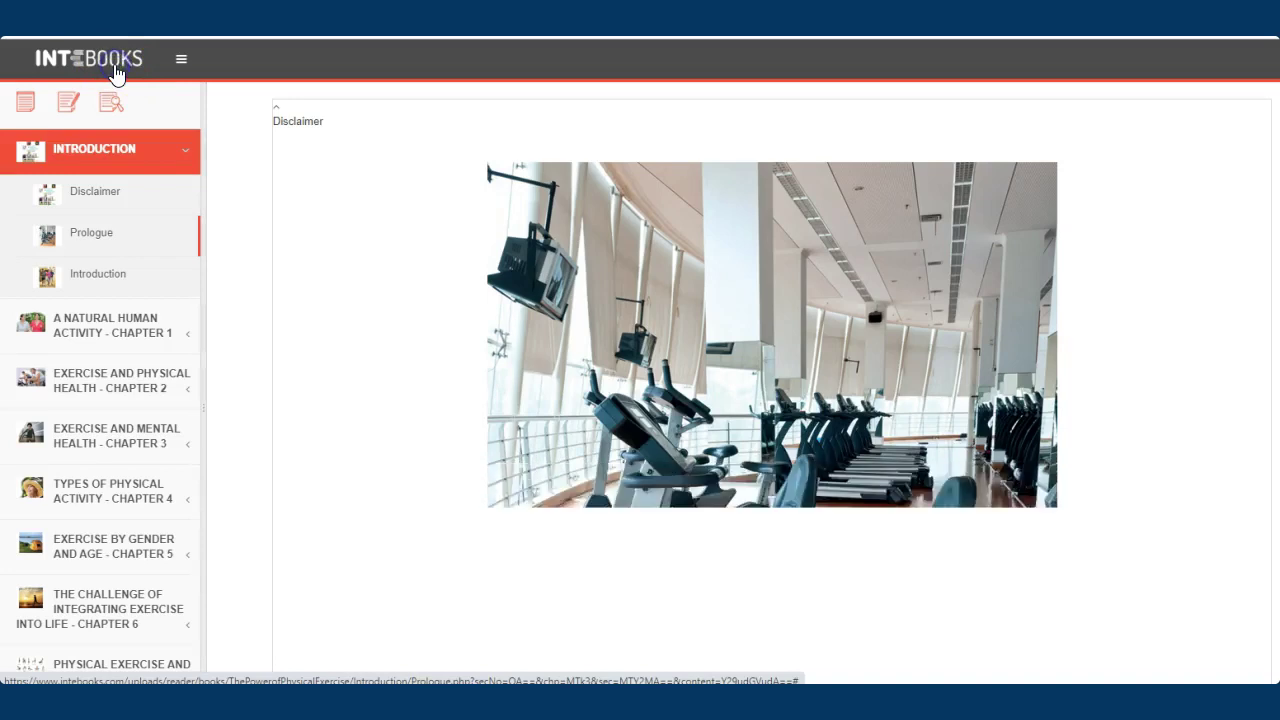
pyautogui.click(181, 64)
pyautogui.click(118, 58)
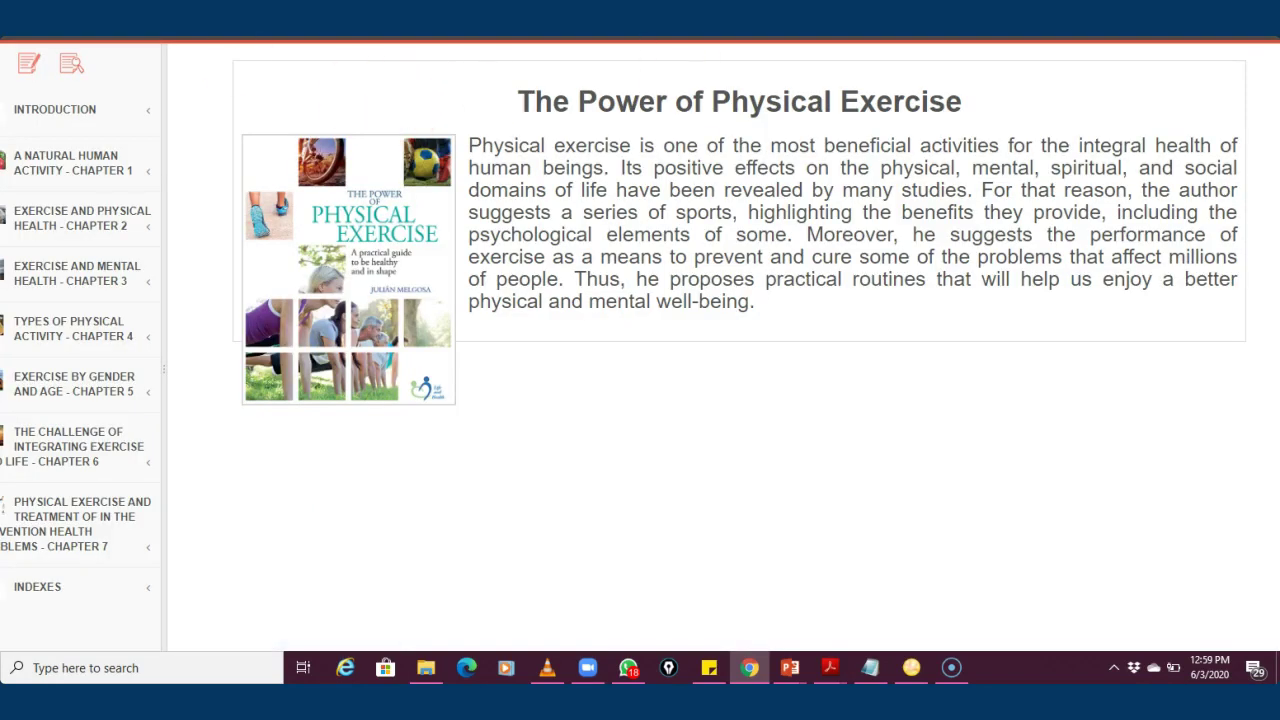
# Return to The Power of Physical Exercise details page and scroll through its description
pyautogui.hotkey('alt', 'Left')
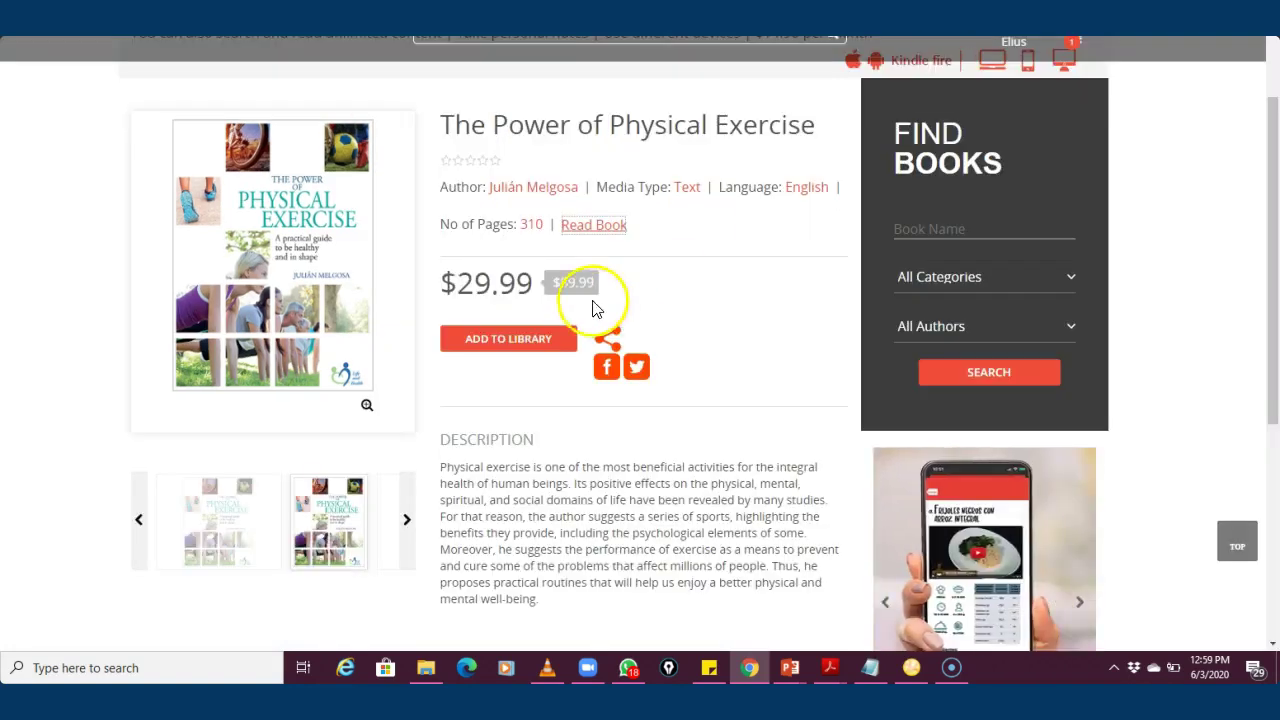
pyautogui.scroll(3, 603, 280)
pyautogui.scroll(-3, 703, 309)
pyautogui.scroll(3, 560, 230)
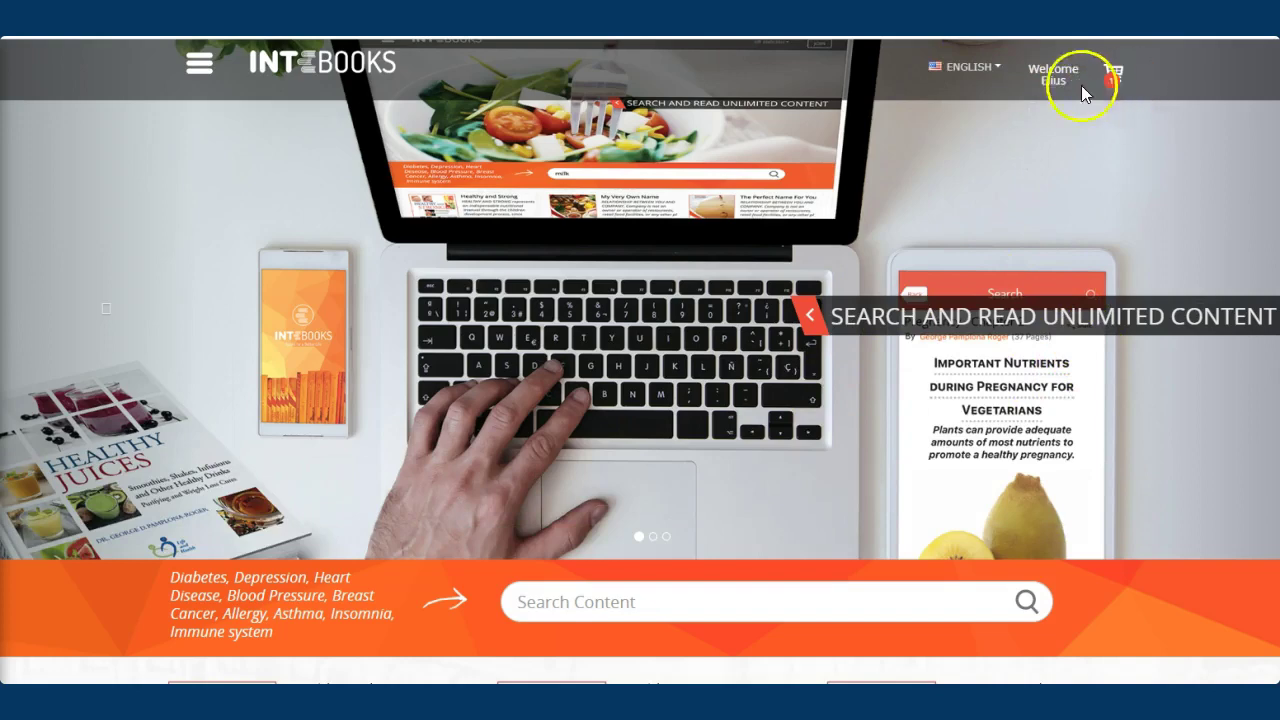
# Open the cart and review The Power of Physical Exercise at $59.99 and the $59.99 grand total
pyautogui.click(1114, 76)
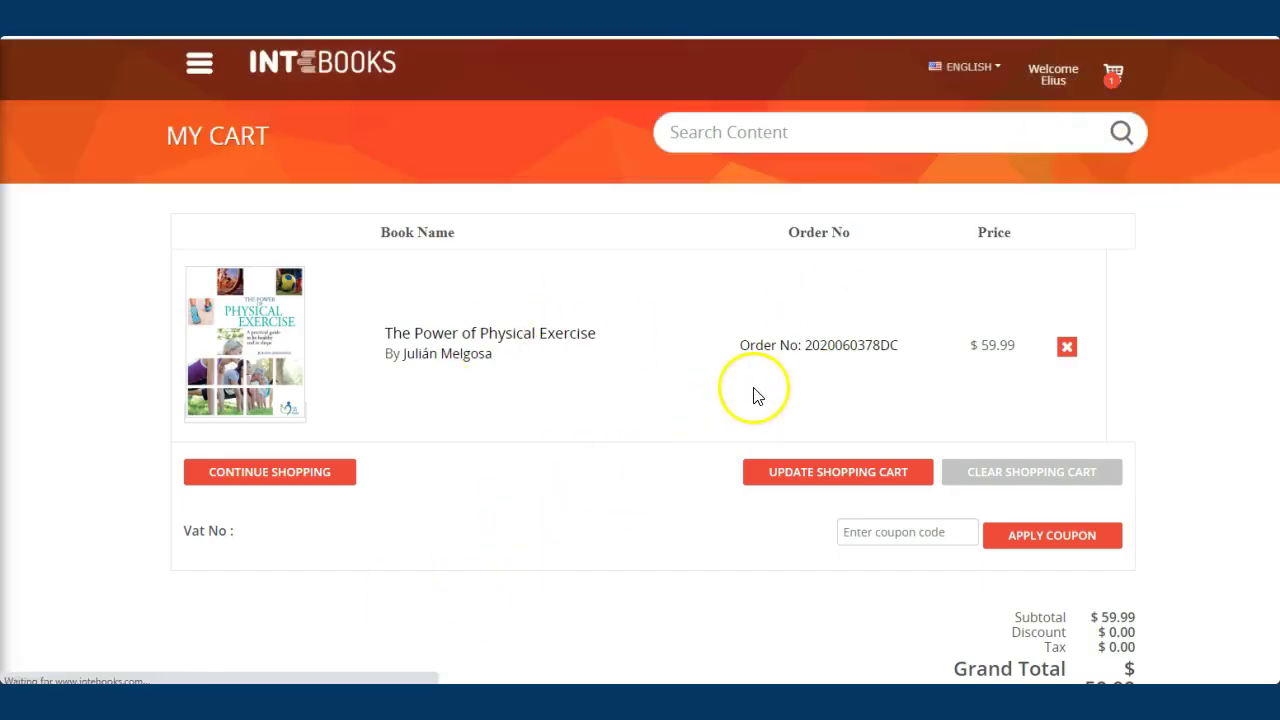
pyautogui.scroll(-2, 755, 430)
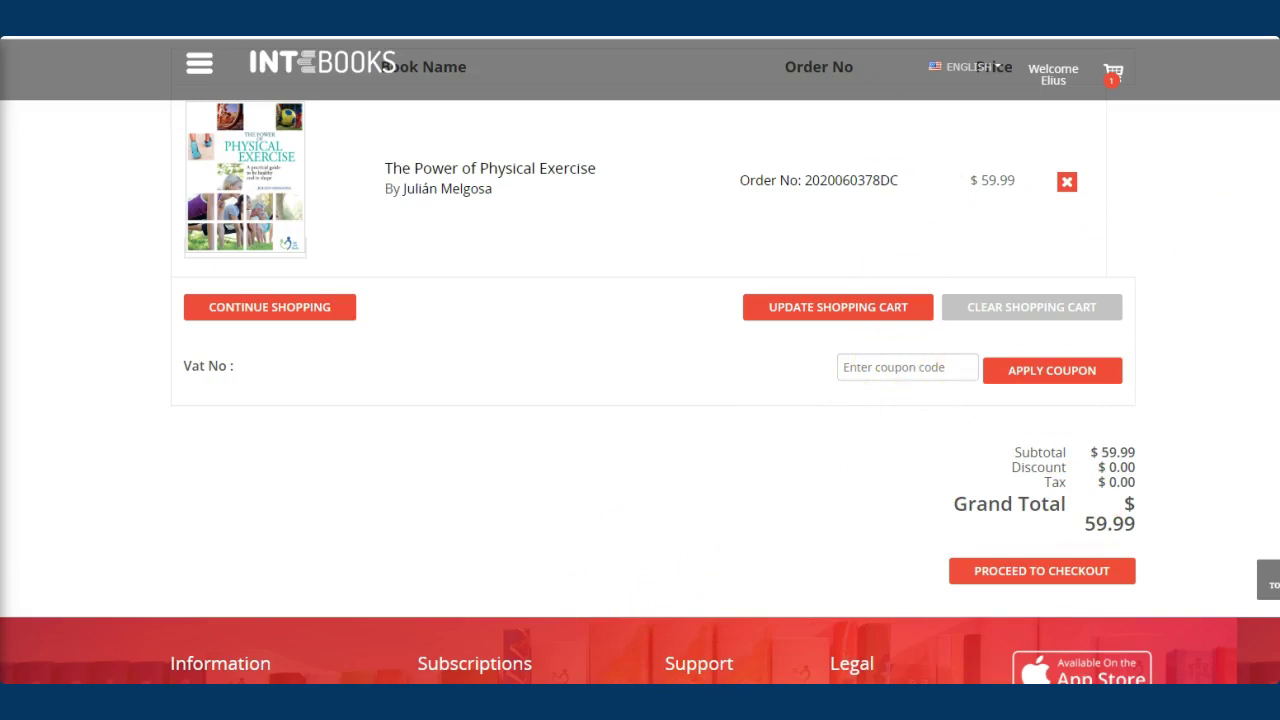
pyautogui.scroll(2, 609, 429)
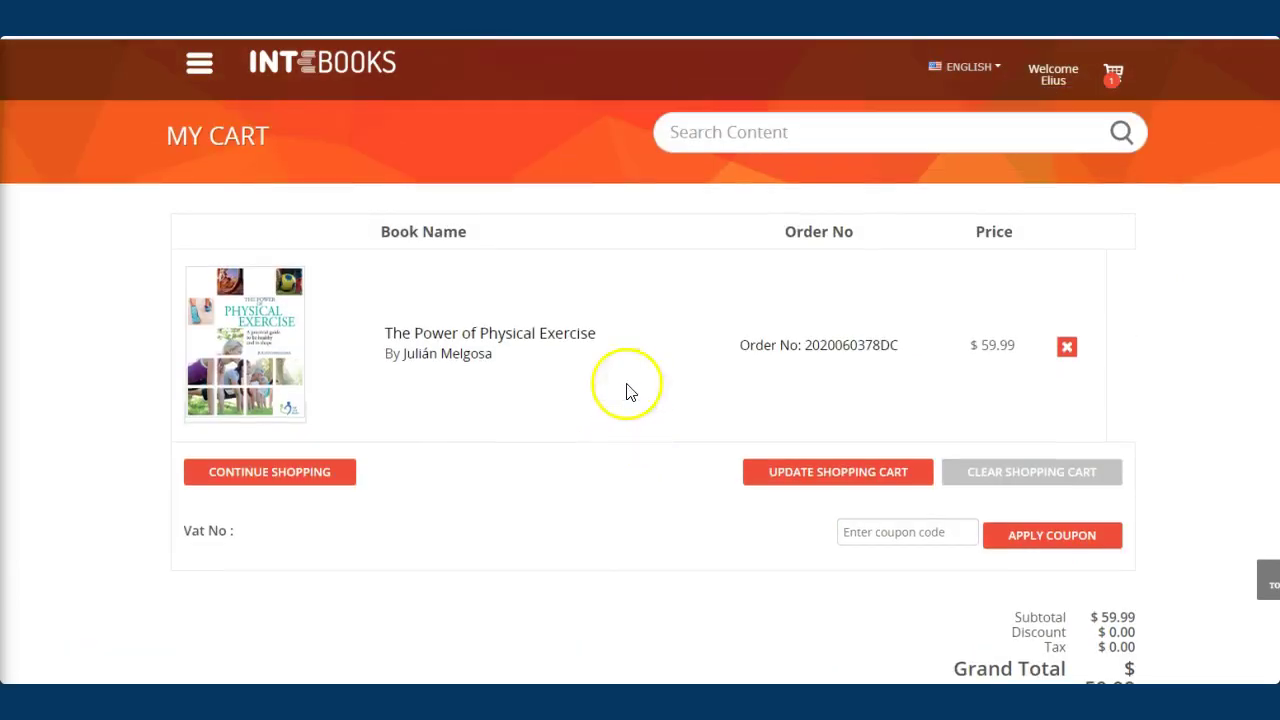
pyautogui.scroll(-2, 940, 350)
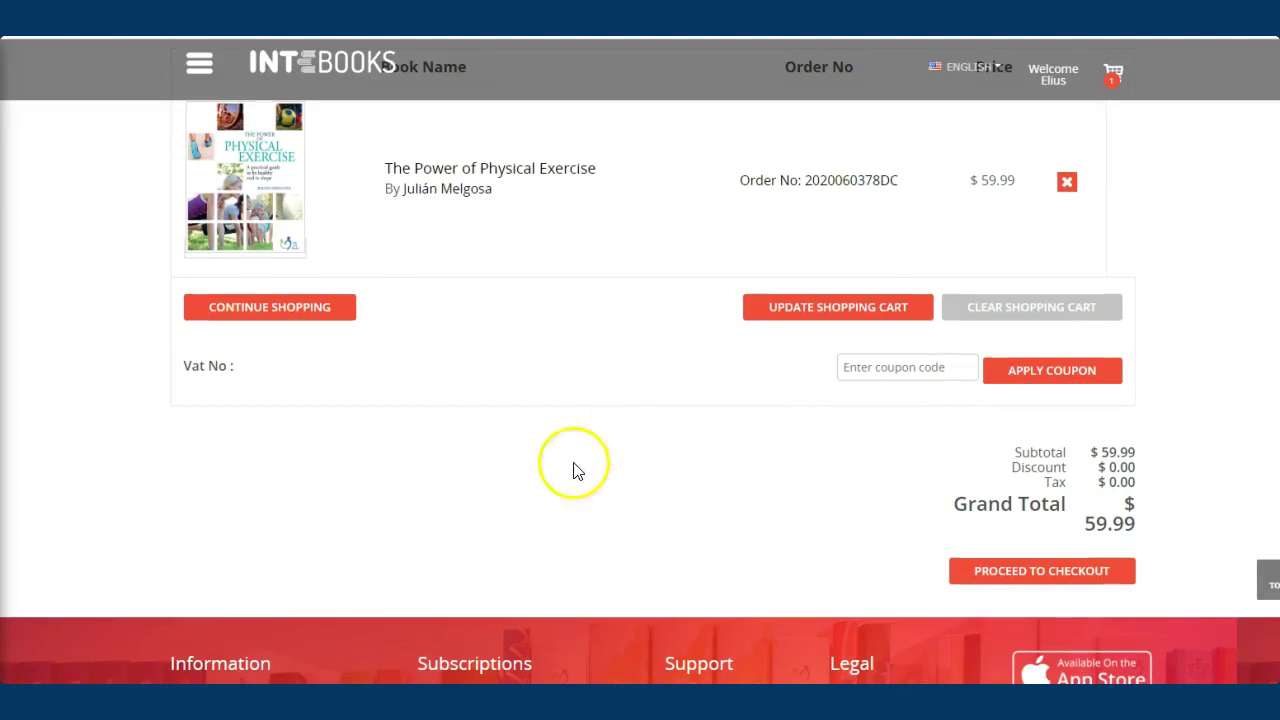
pyautogui.scroll(2, 574, 469)
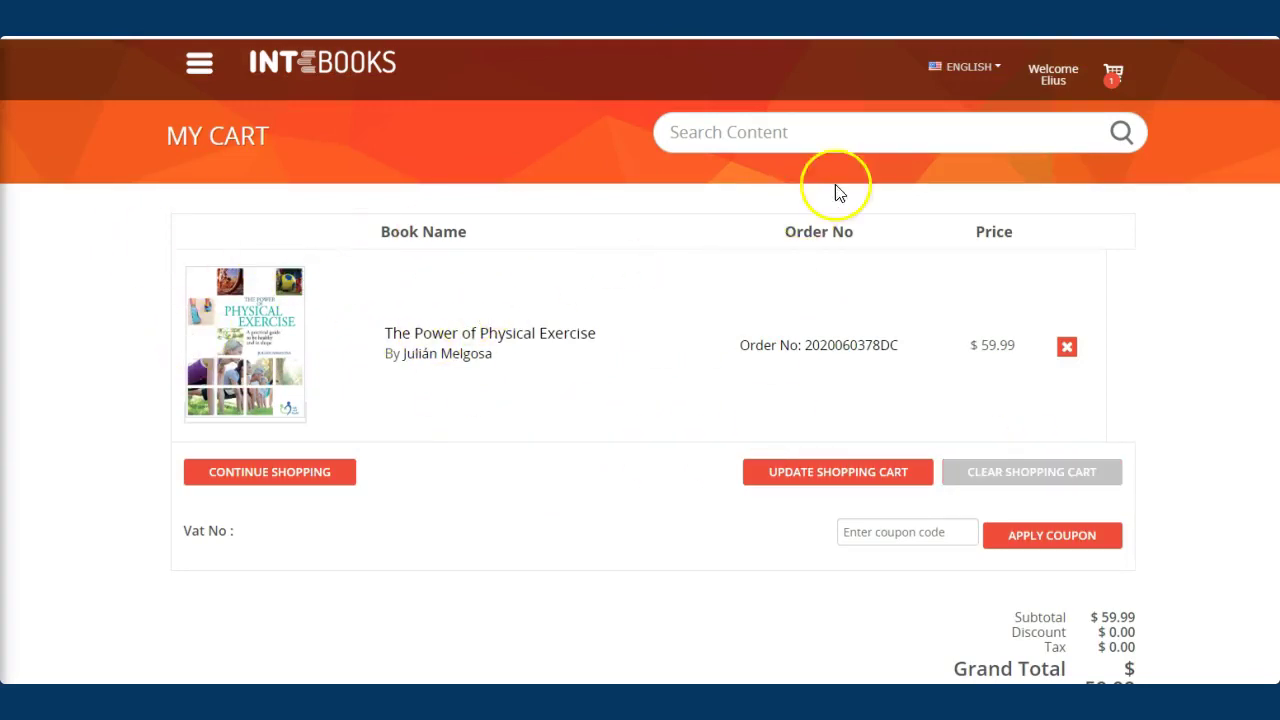
# Keep English as the site language, then scroll over the cart again
pyautogui.click(996, 78)
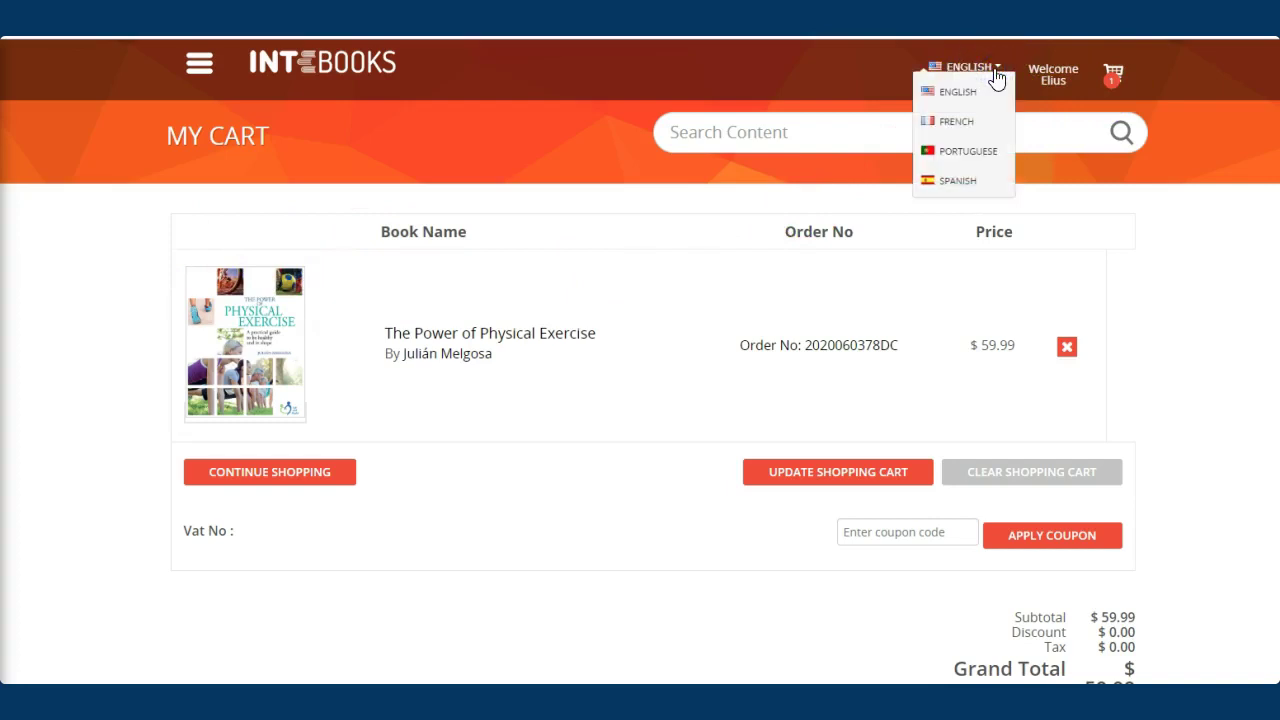
pyautogui.click(953, 91)
pyautogui.moveTo(993, 78)
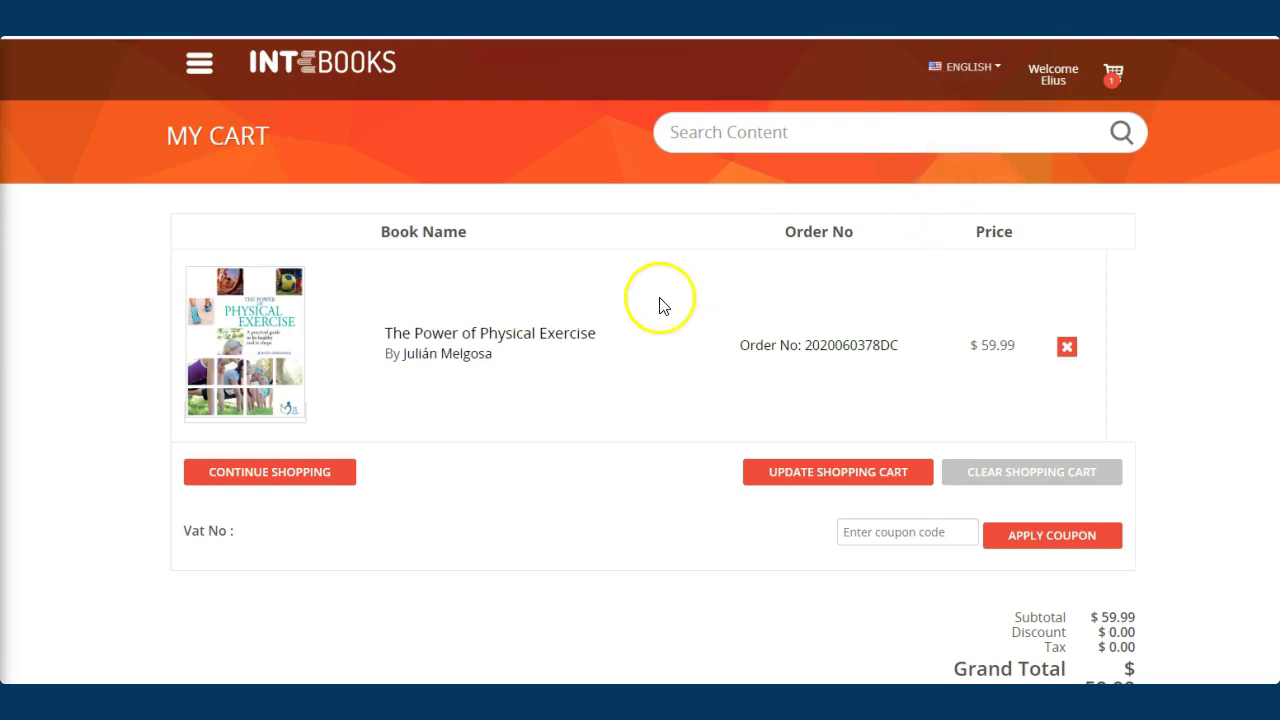
pyautogui.scroll(-4, 655, 307)
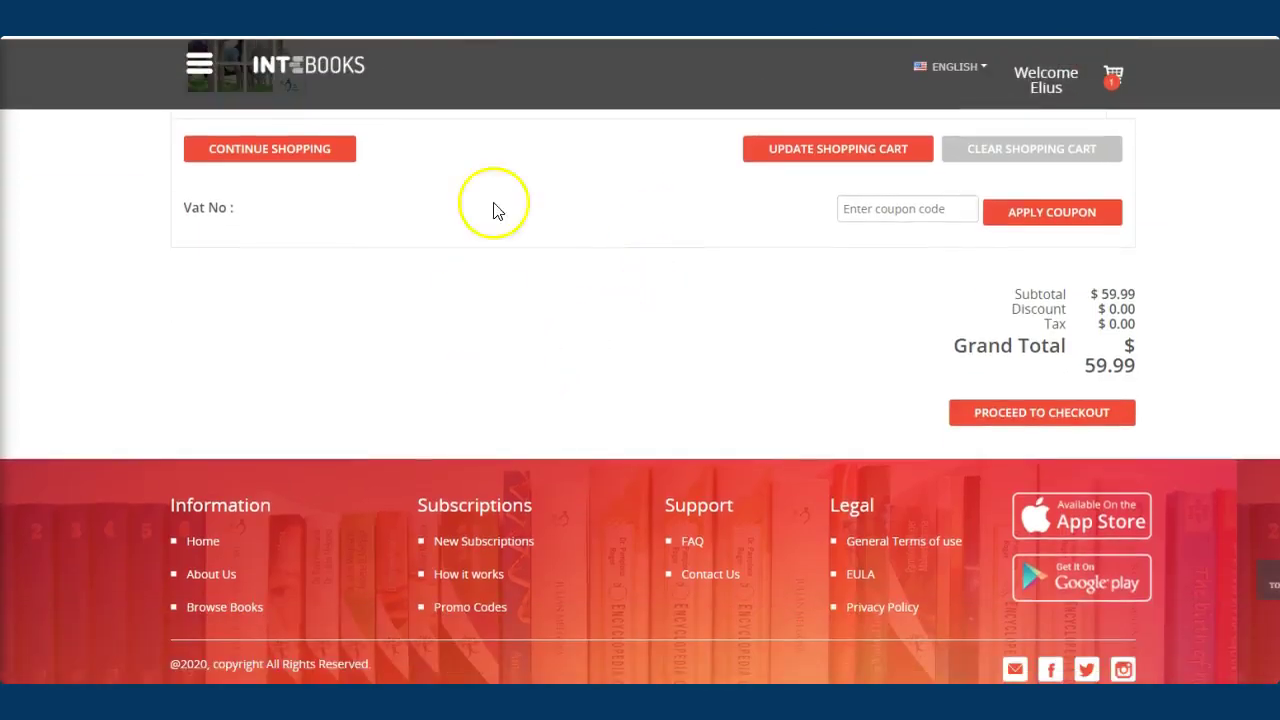
pyautogui.scroll(4, 260, 494)
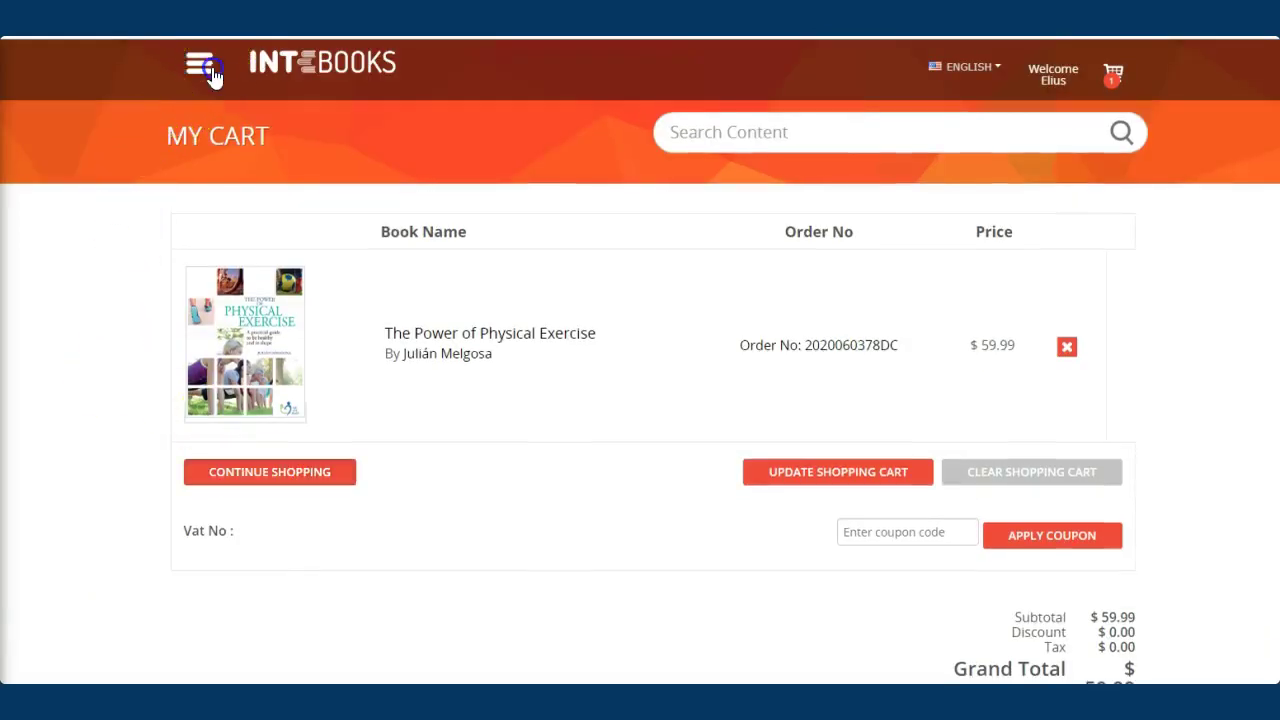
# Open My Library from the navigation menu, then choose Browse from the same menu
pyautogui.click(205, 66)
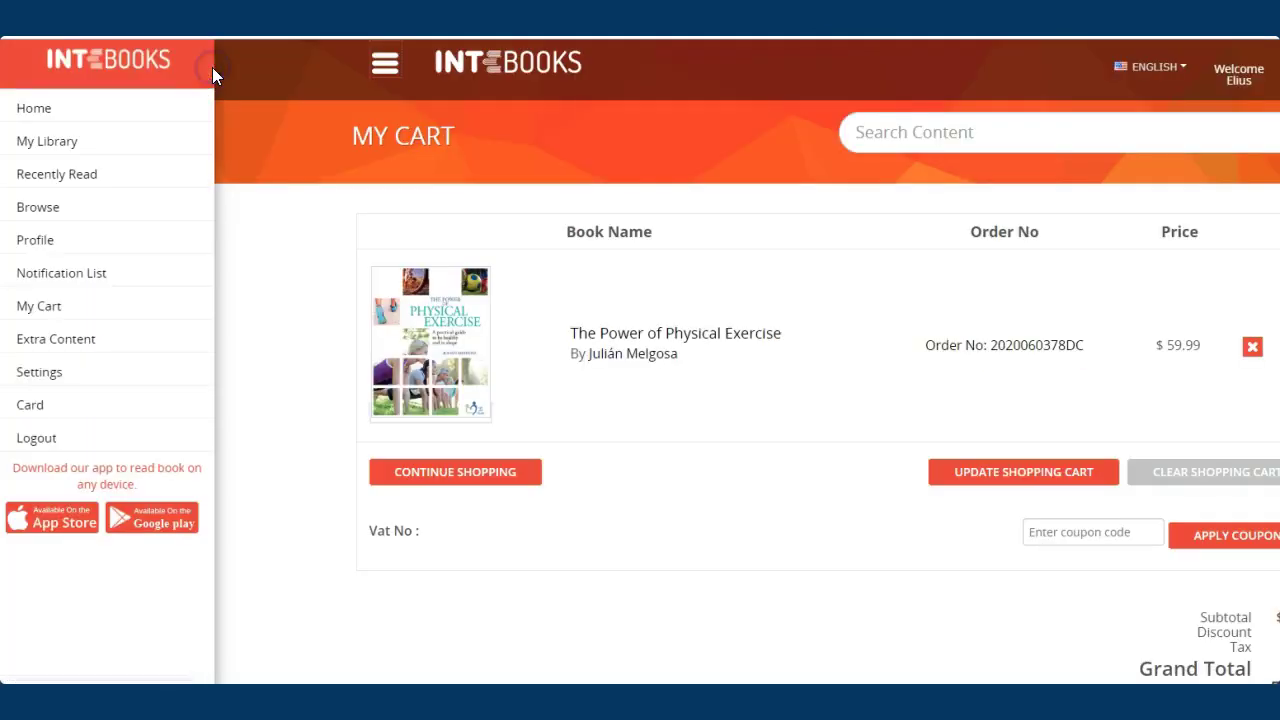
pyautogui.click(62, 148)
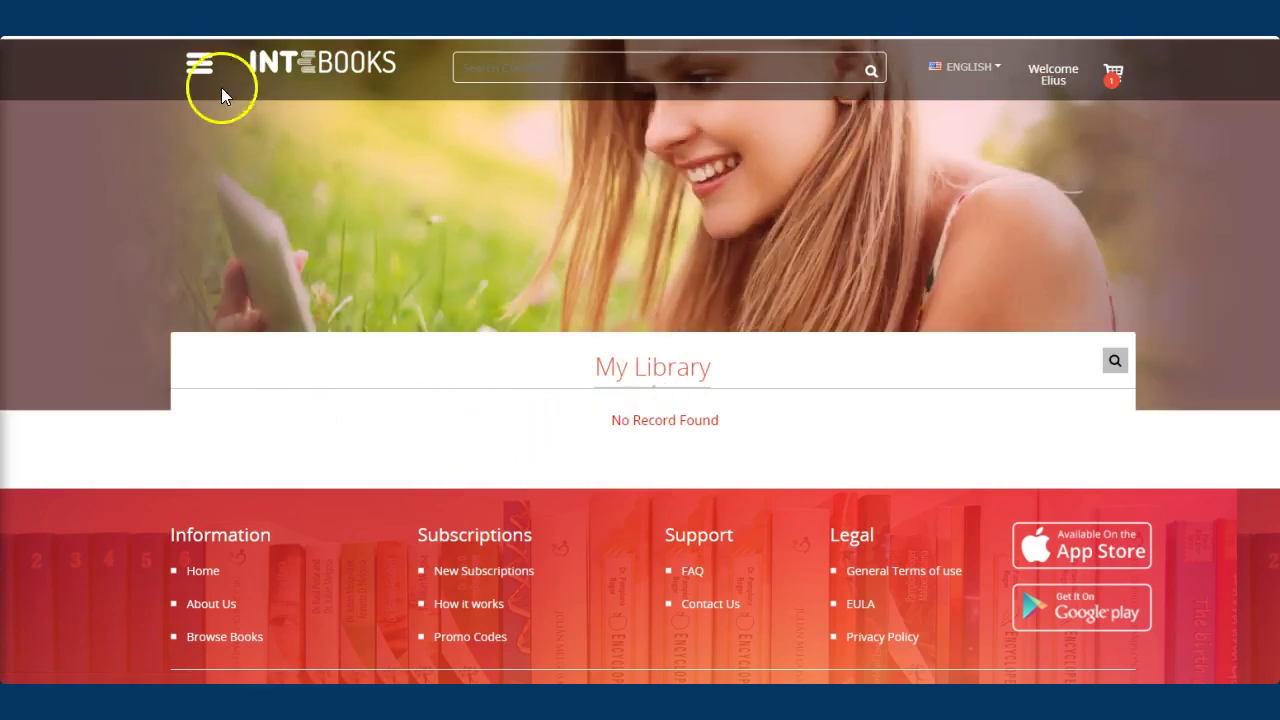
pyautogui.click(200, 66)
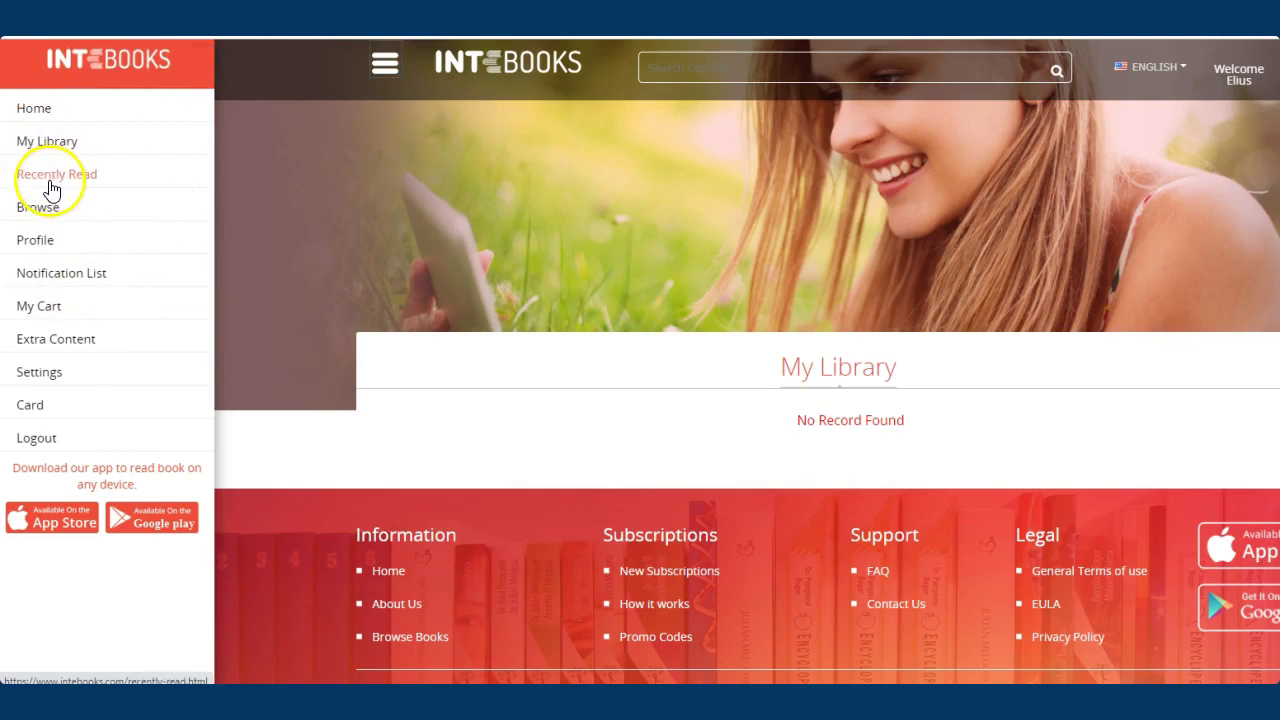
pyautogui.click(43, 215)
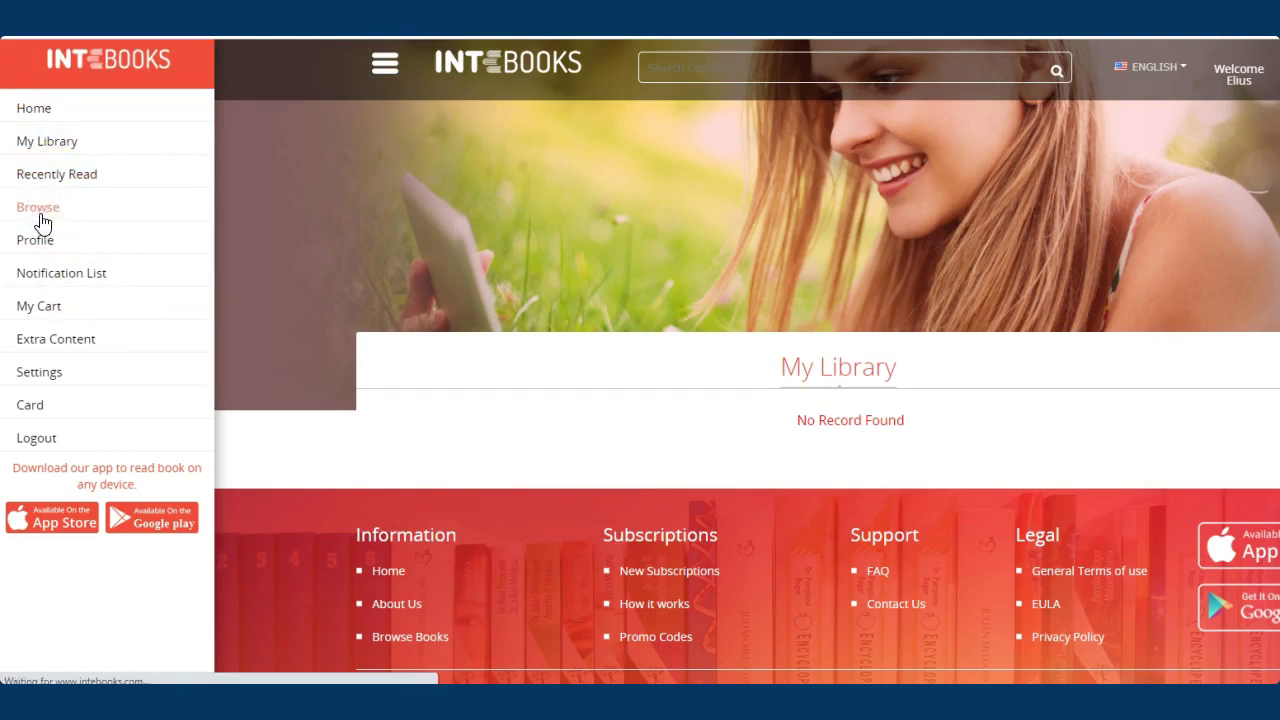
# Postpone the Citrix update with Remind me later and scroll through the Nutrition books, including Healthy Juices
pyautogui.scroll(-3, 815, 337)
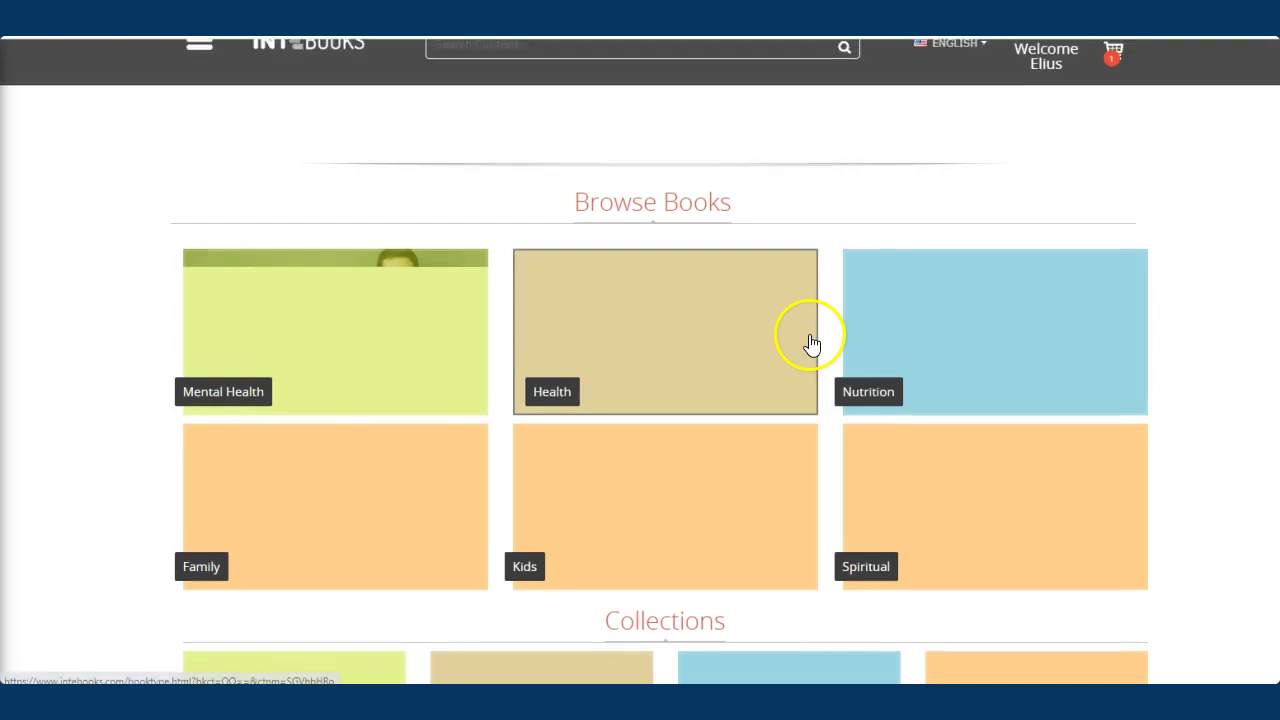
pyautogui.scroll(-3, 926, 309)
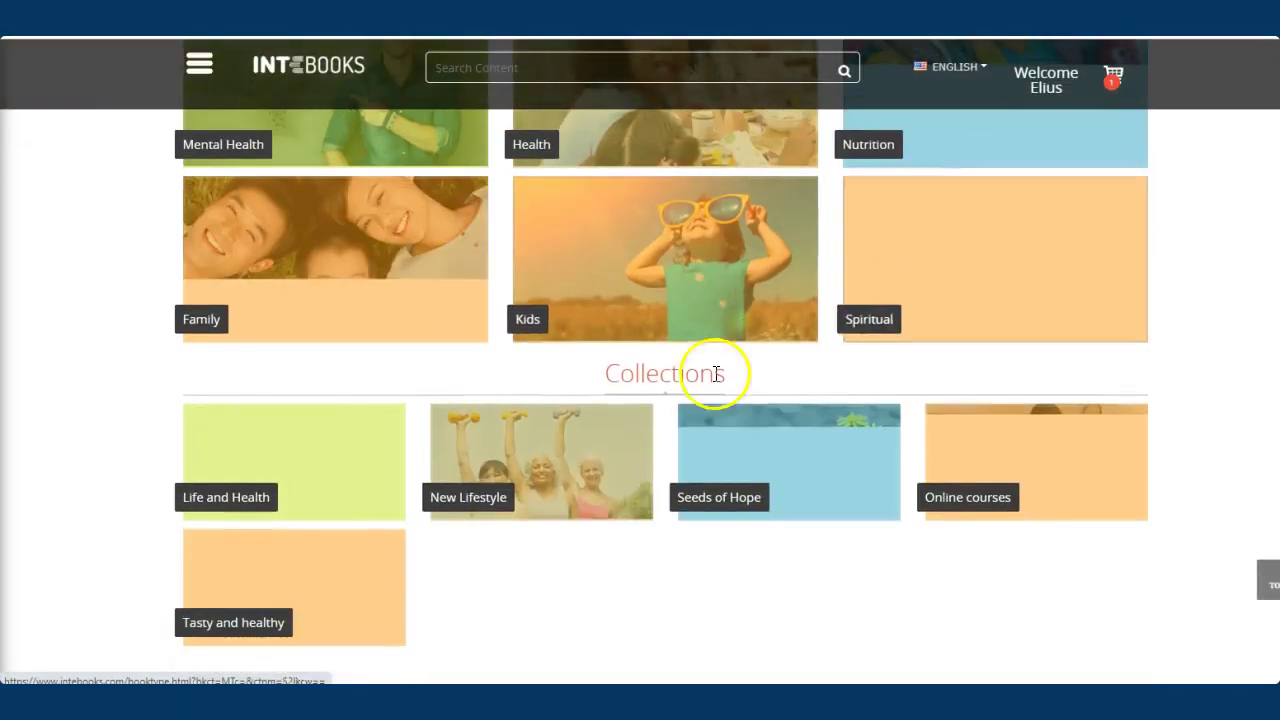
pyautogui.scroll(1, 643, 370)
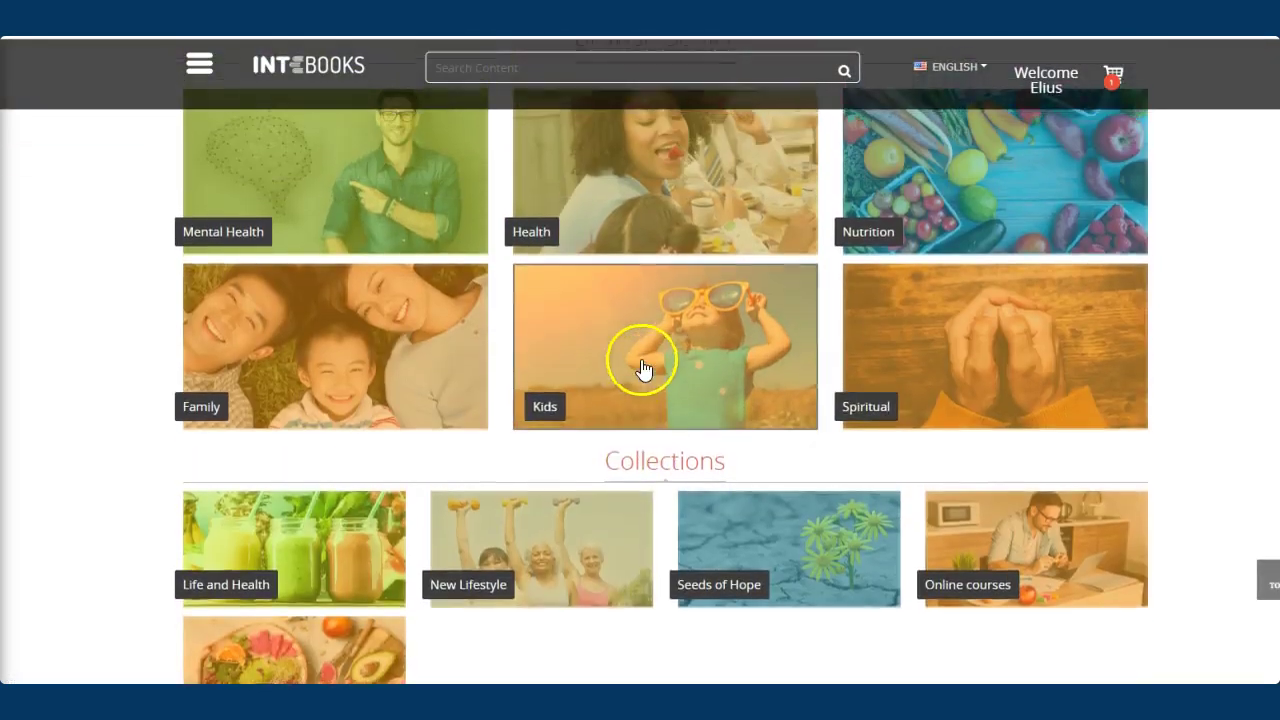
pyautogui.scroll(3, 643, 370)
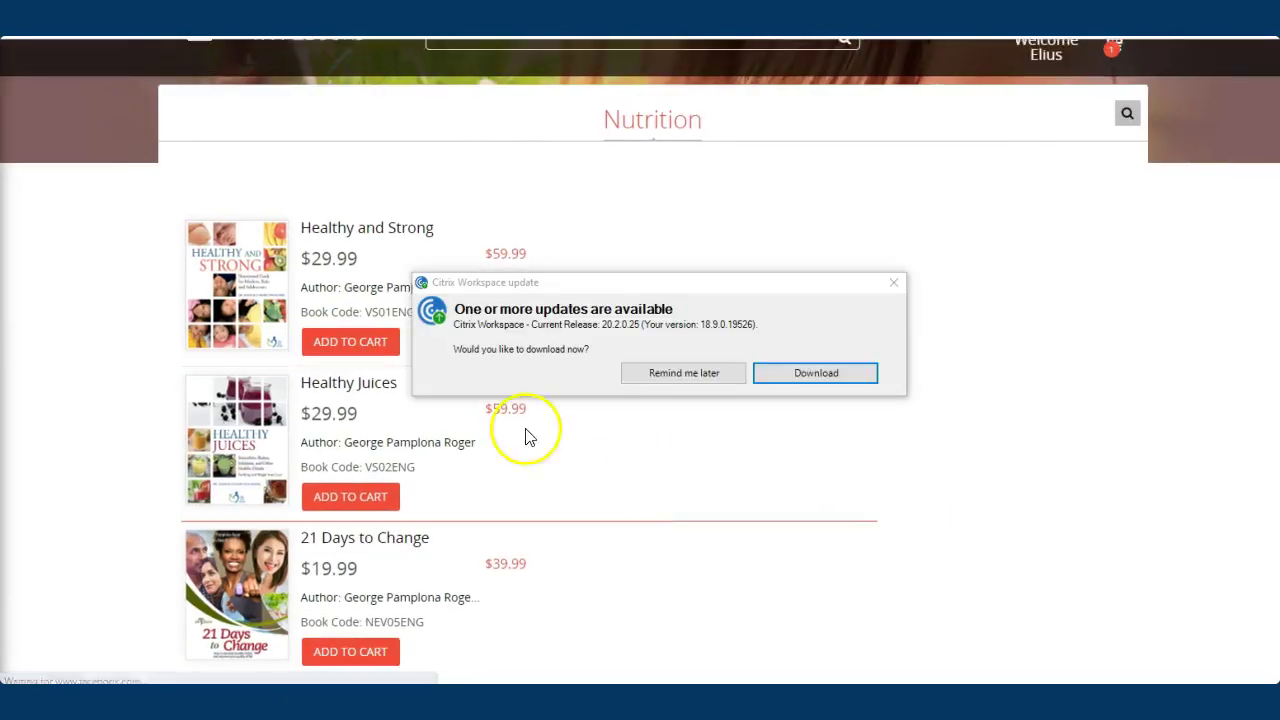
pyautogui.click(695, 373)
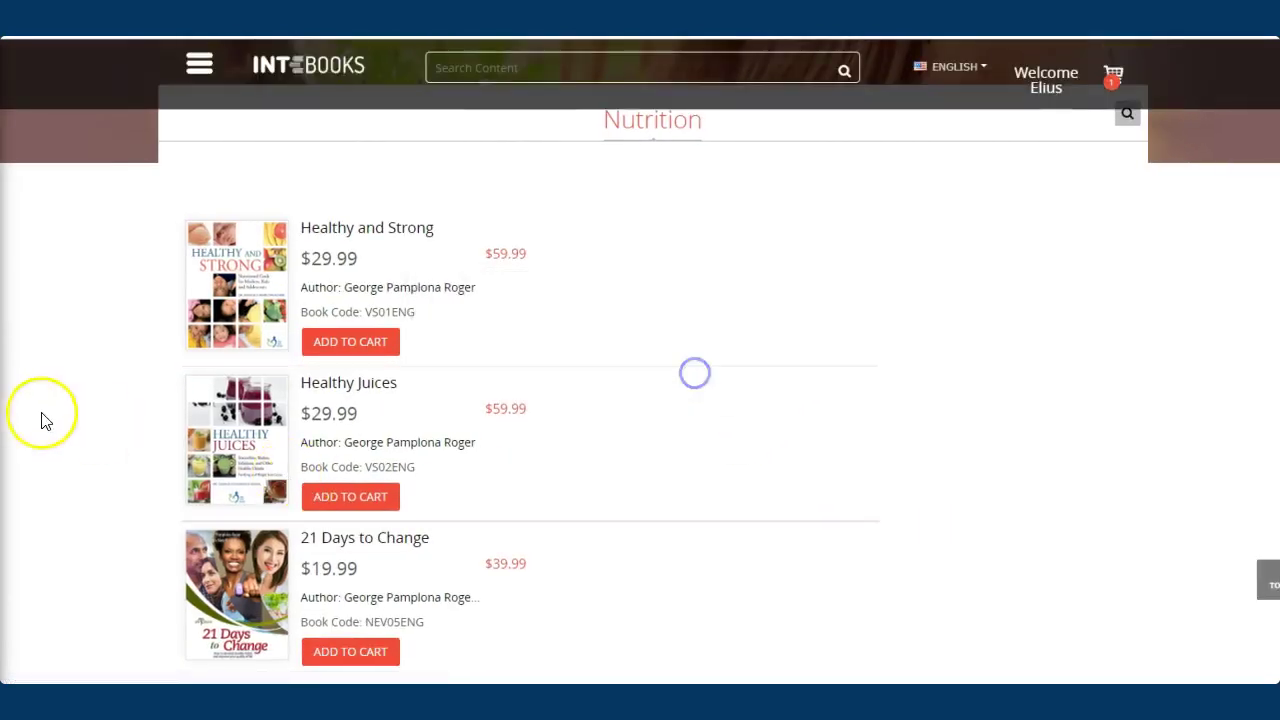
pyautogui.scroll(-2, 551, 449)
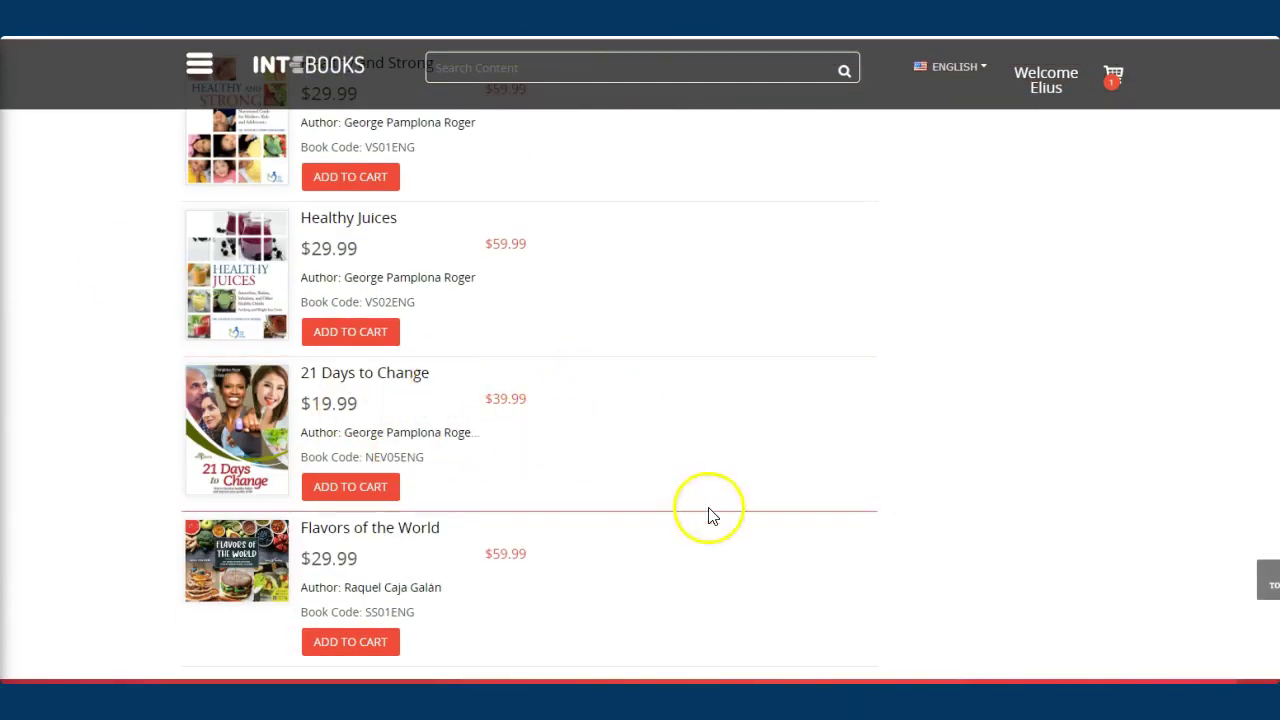
pyautogui.scroll(-1, 510, 540)
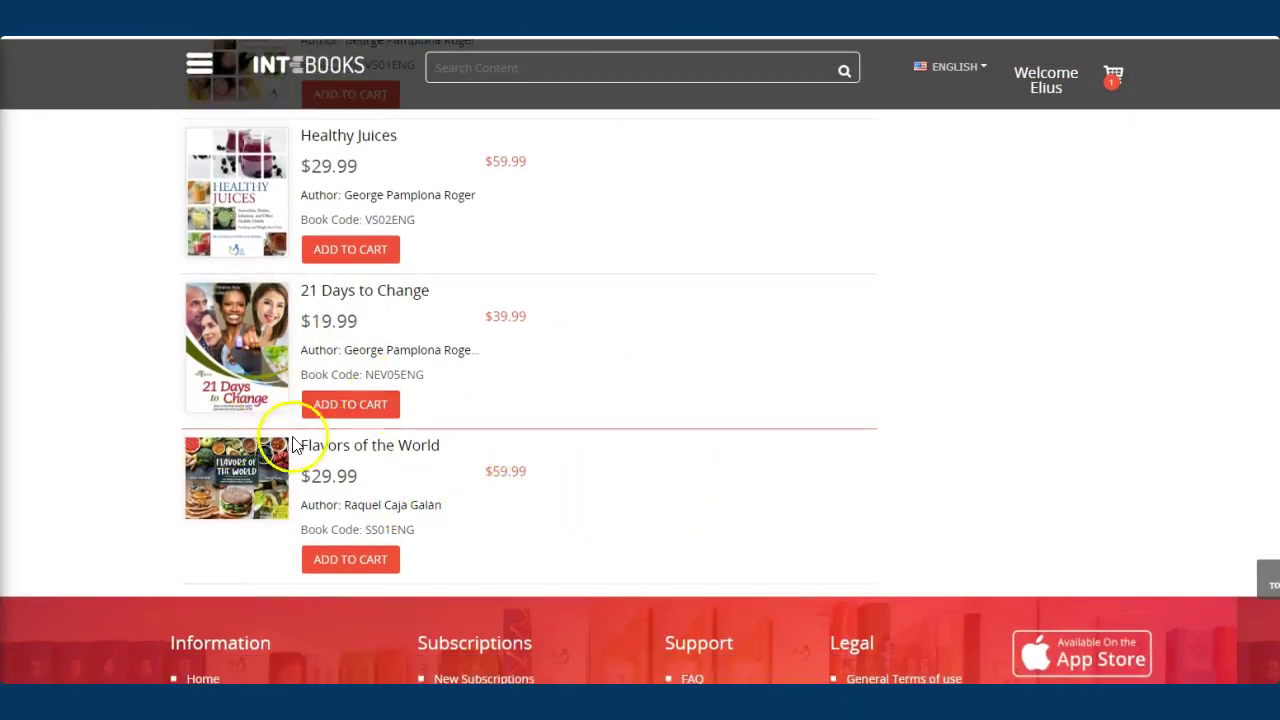
pyautogui.scroll(2, 300, 440)
pyautogui.scroll(-4, 422, 275)
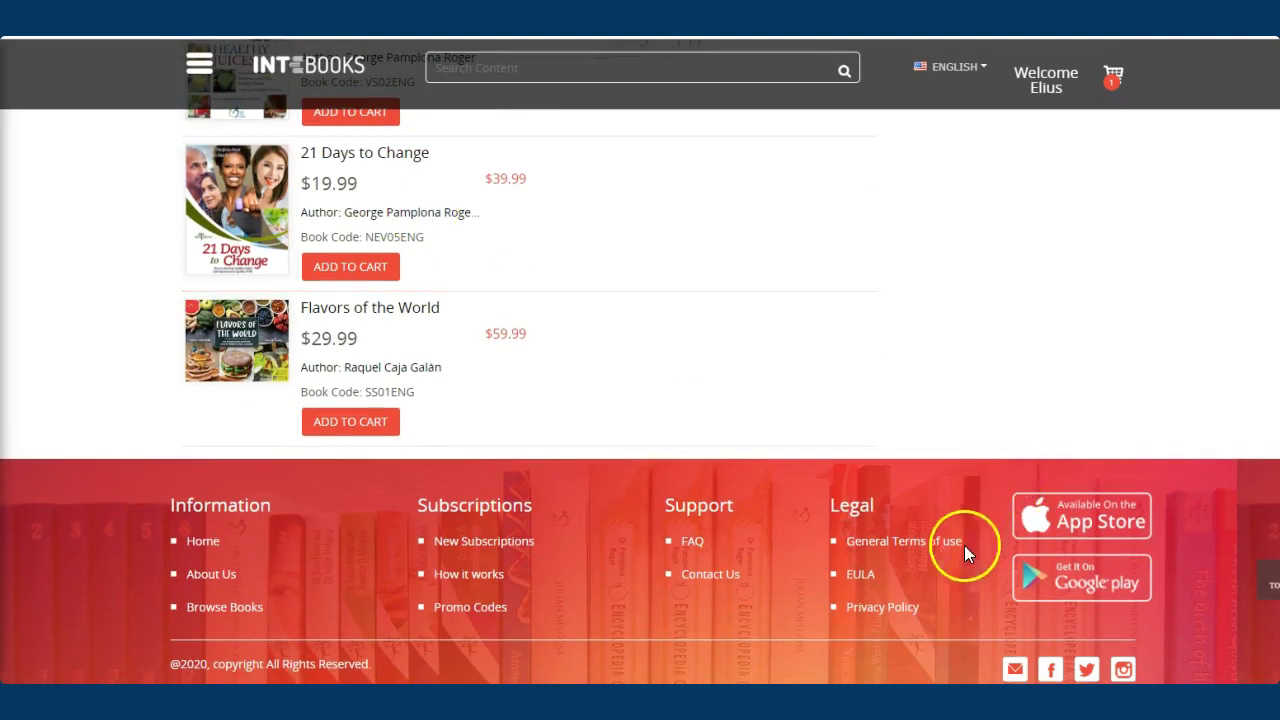